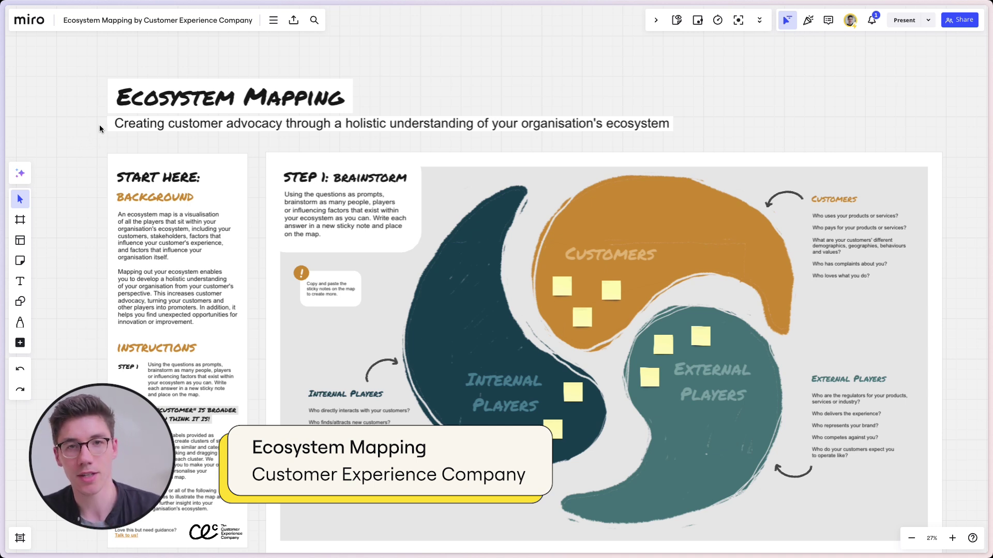
# With the red pen, circle the Ecosystem Mapping title and underline the subtitle and START HERE.
pyautogui.press('p')
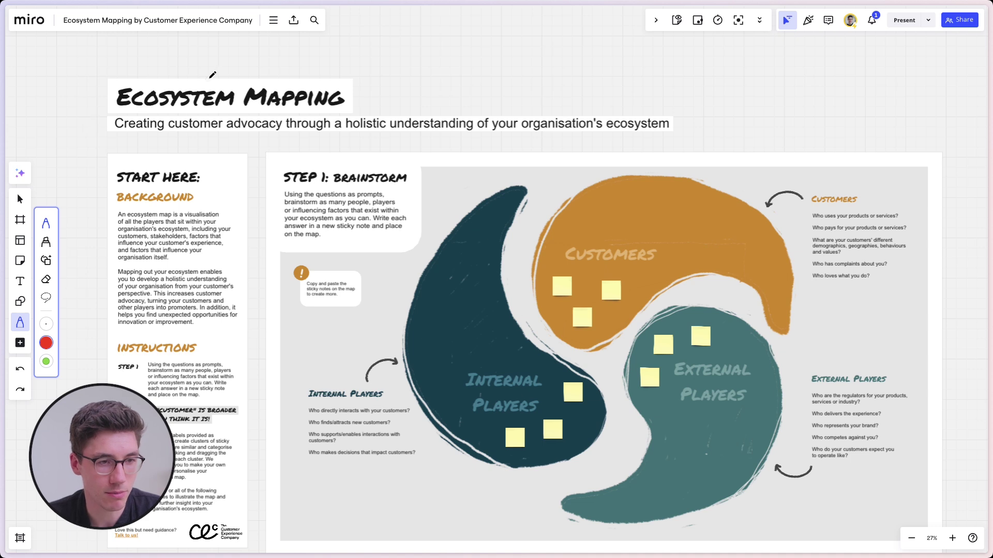
pyautogui.moveTo(217, 70)
pyautogui.mouseDown()
pyautogui.moveTo(156, 66)
pyautogui.moveTo(106, 86)
pyautogui.moveTo(129, 111)
pyautogui.moveTo(253, 112)
pyautogui.moveTo(380, 96)
pyautogui.moveTo(209, 67)
pyautogui.mouseUp()
pyautogui.moveTo(114, 137); pyautogui.dragTo(202, 138)
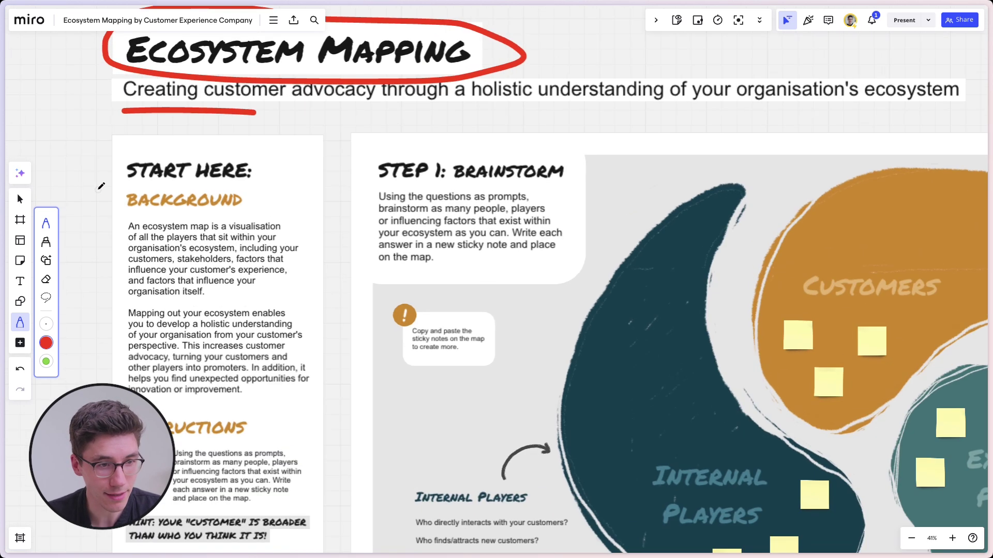
pyautogui.scroll(5, 102, 186)
pyautogui.moveTo(151, 179); pyautogui.dragTo(285, 179)
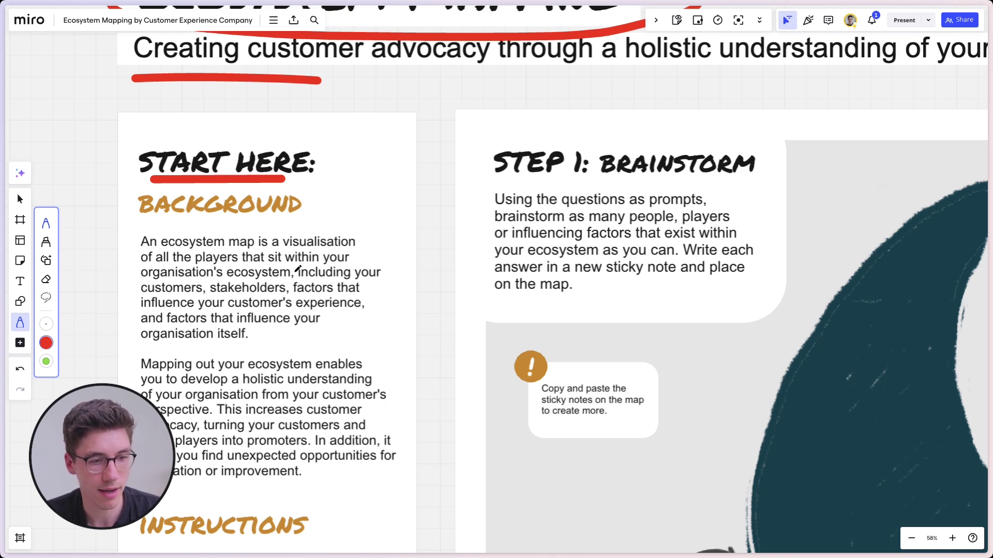
# Mark red dots beside the INSTRUCTIONS and STEP 1 headings.
pyautogui.scroll(-5, 222, 275)
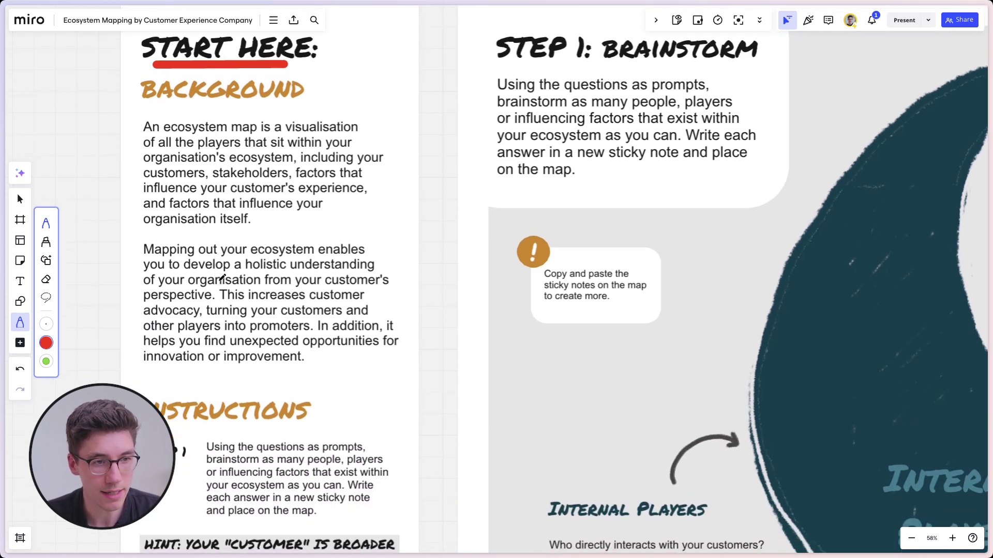
pyautogui.scroll(-3, 222, 277)
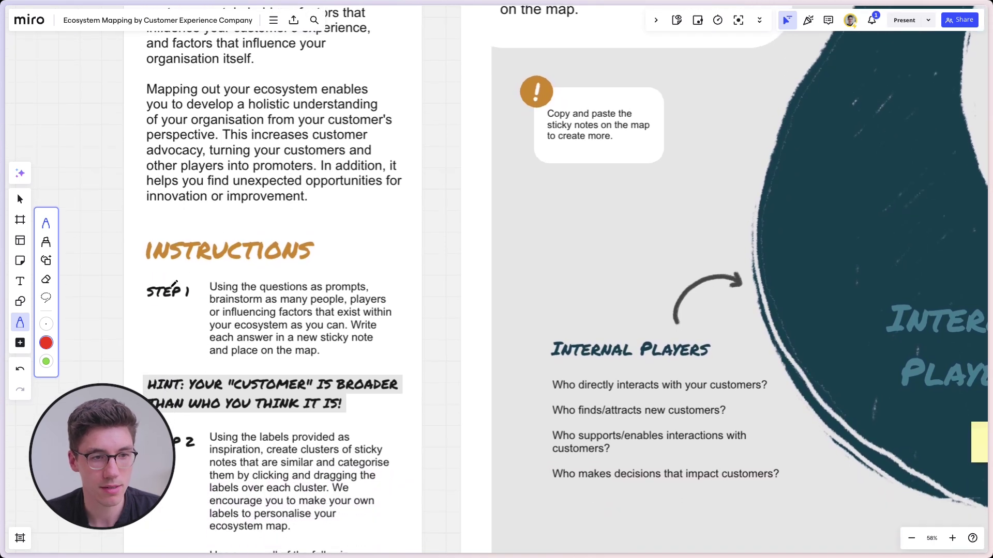
pyautogui.scroll(2, 148, 286)
pyautogui.scroll(2, 149, 285)
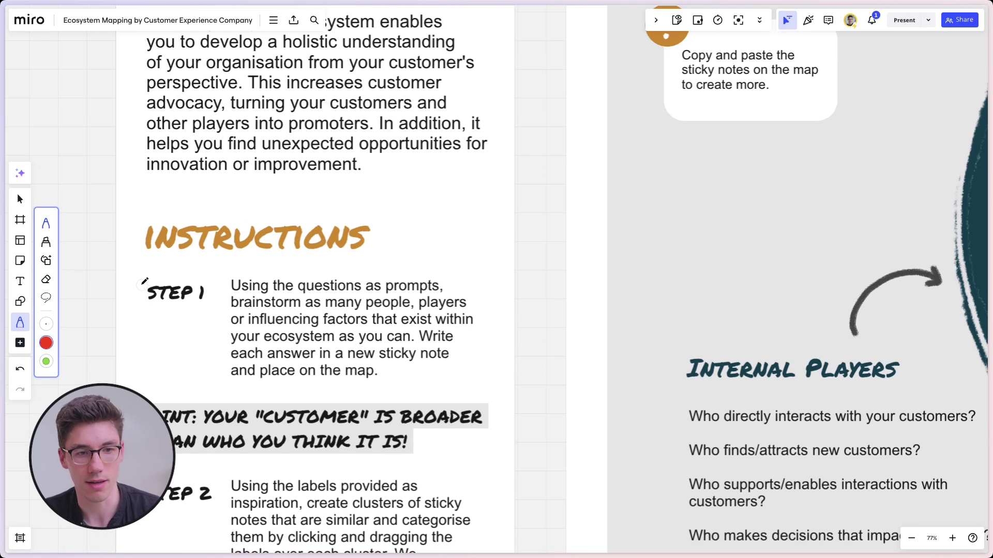
pyautogui.click(132, 236)
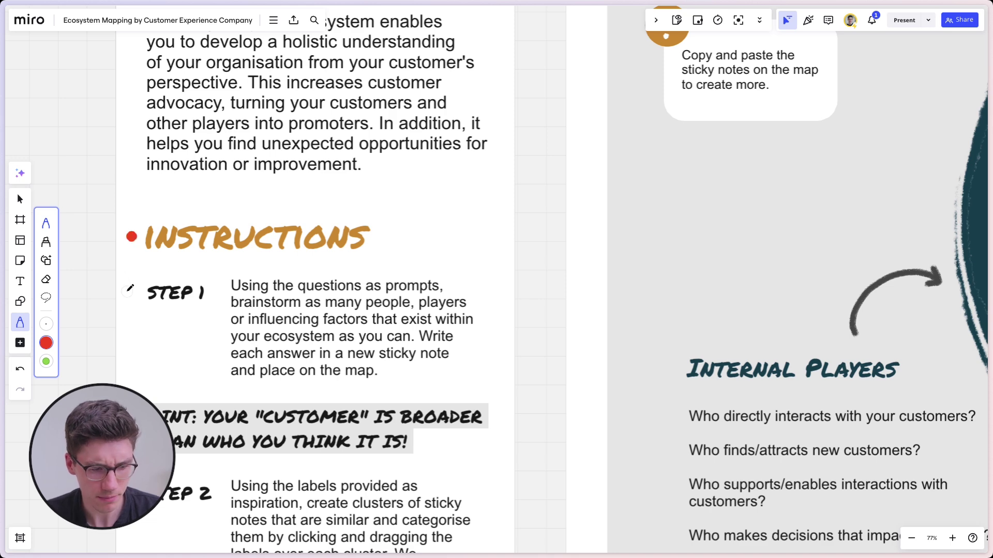
pyautogui.click(128, 293)
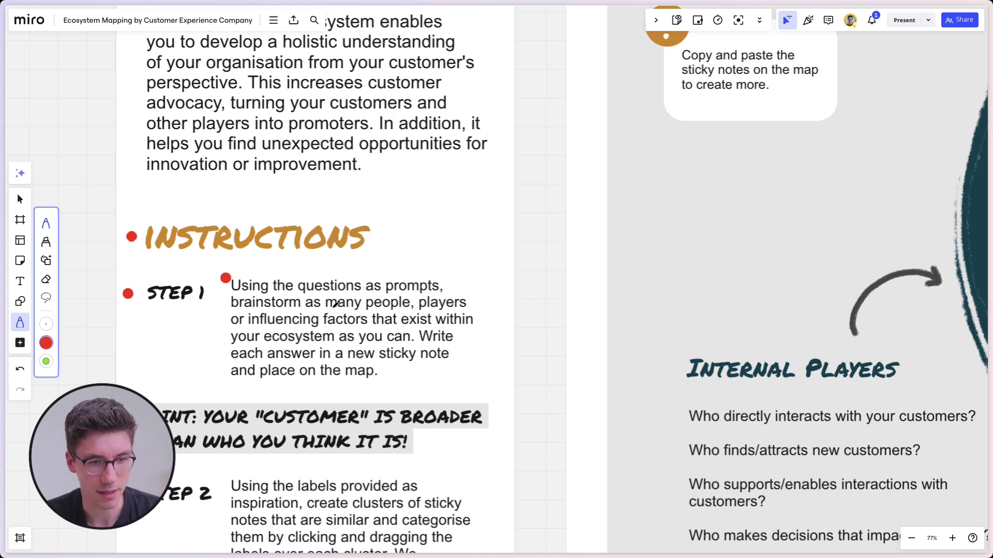
# Draw a red arrow pointing at the ! callout.
pyautogui.scroll(-5, 278, 343)
pyautogui.scroll(6, 603, 137)
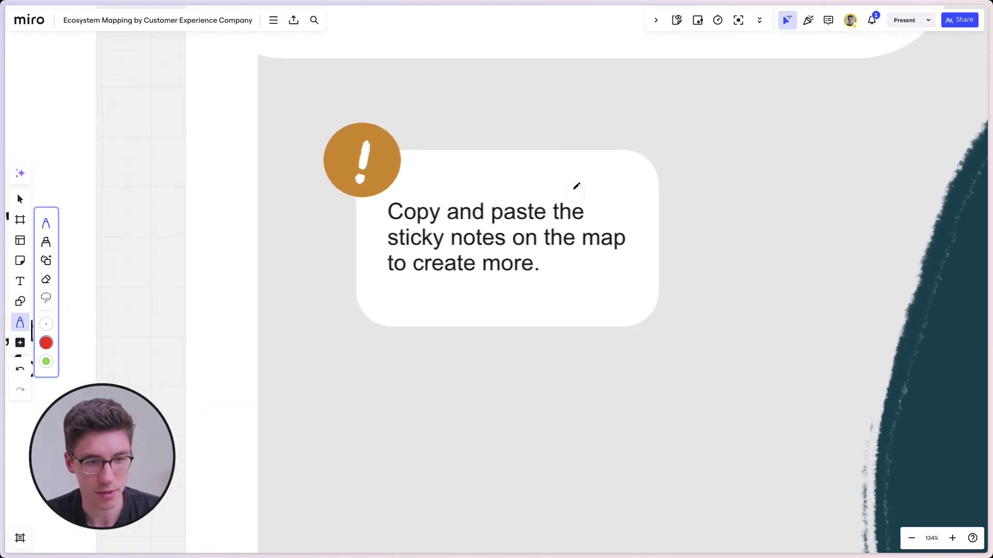
pyautogui.moveTo(494, 88); pyautogui.dragTo(417, 132)
pyautogui.moveTo(432, 93)
pyautogui.mouseDown()
pyautogui.moveTo(414, 129)
pyautogui.moveTo(461, 142)
pyautogui.mouseUp()
pyautogui.scroll(-8, 514, 164)
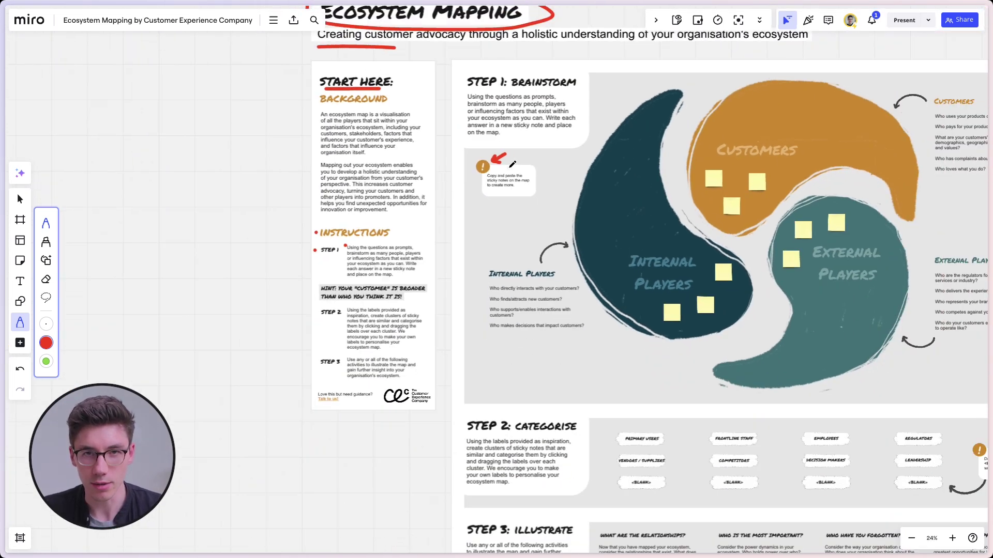
pyautogui.scroll(3, 513, 164)
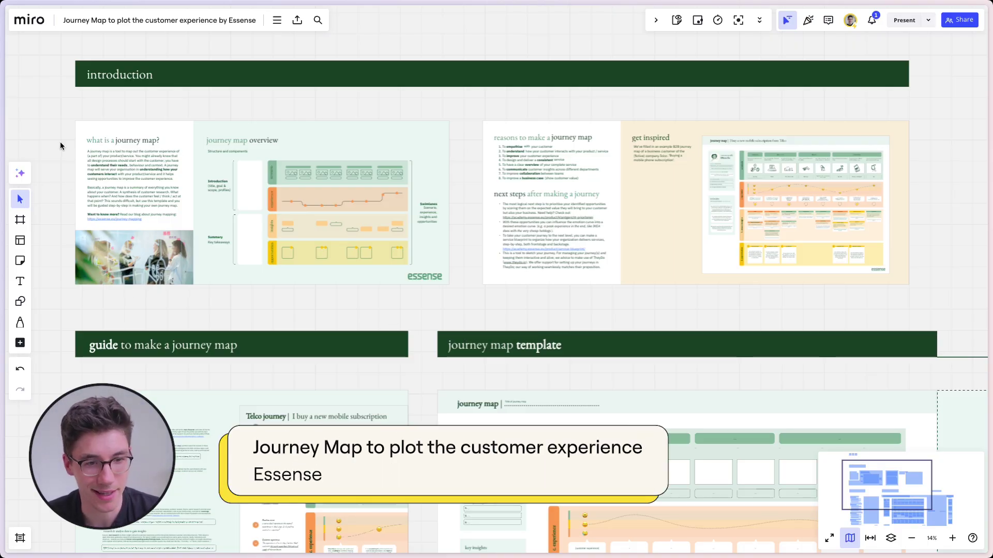
# Pan around the Essense board to frame the journey map template and its green swatches.
pyautogui.scroll(3, 103, 157)
pyautogui.scroll(5, 103, 157)
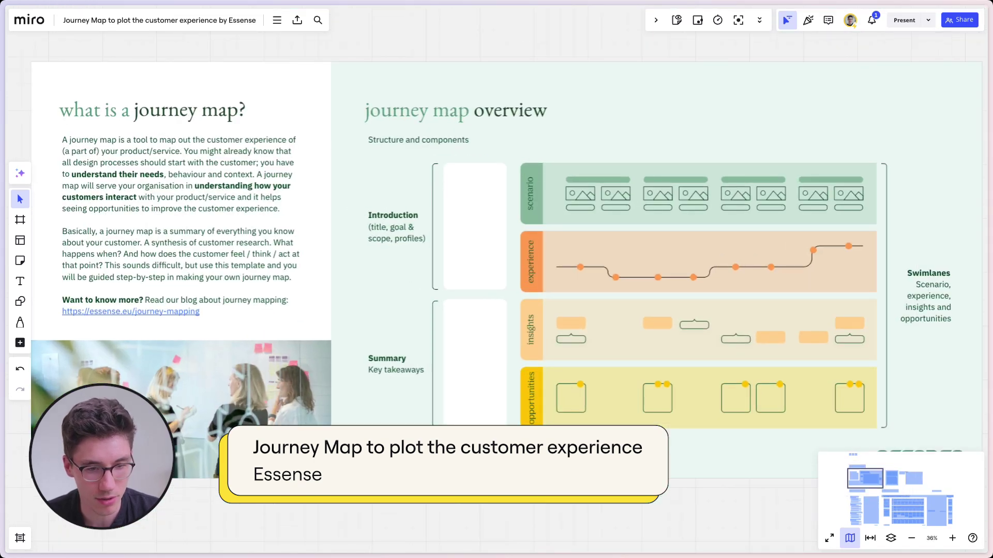
pyautogui.hscroll(5, 490, 512)
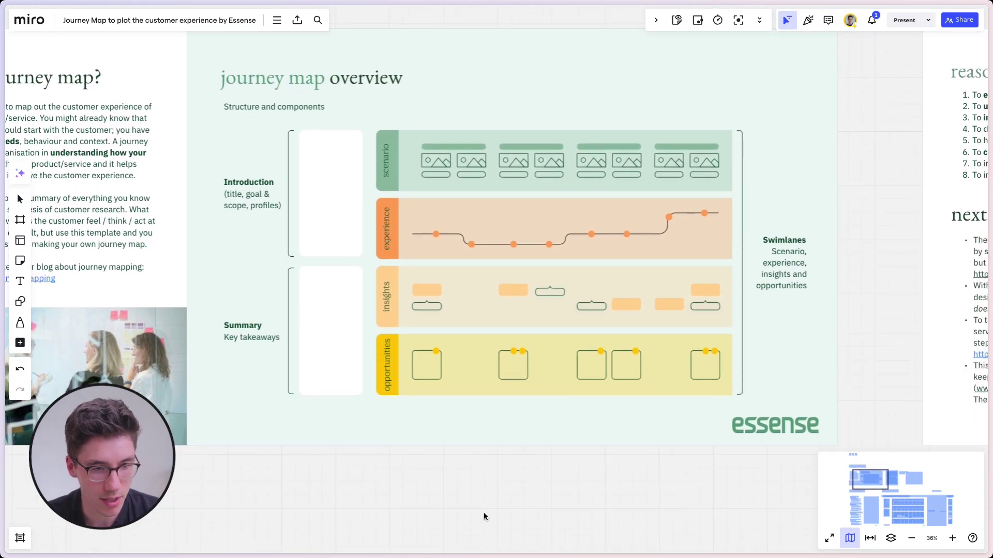
pyautogui.scroll(-10, 483, 513)
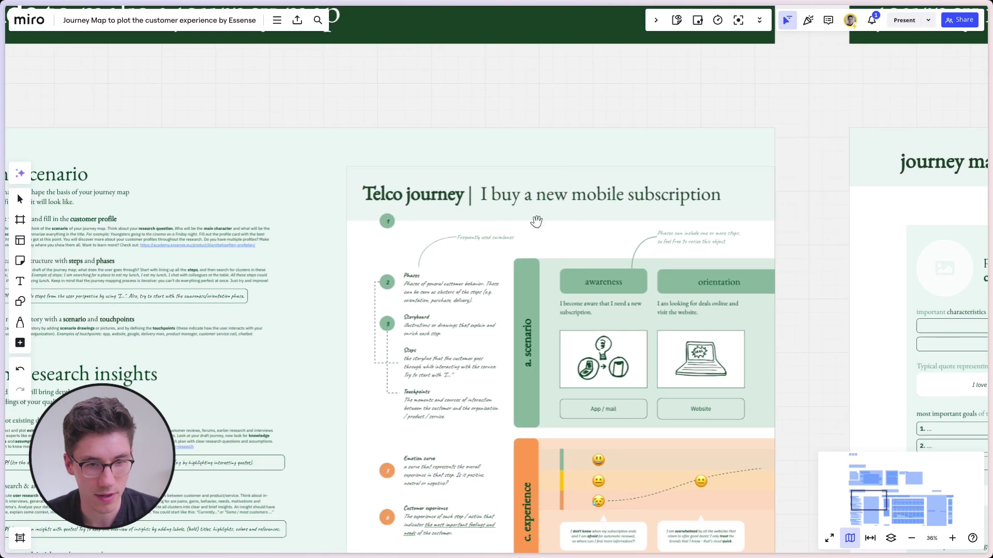
pyautogui.scroll(-3, 514, 372)
pyautogui.scroll(3, 523, 379)
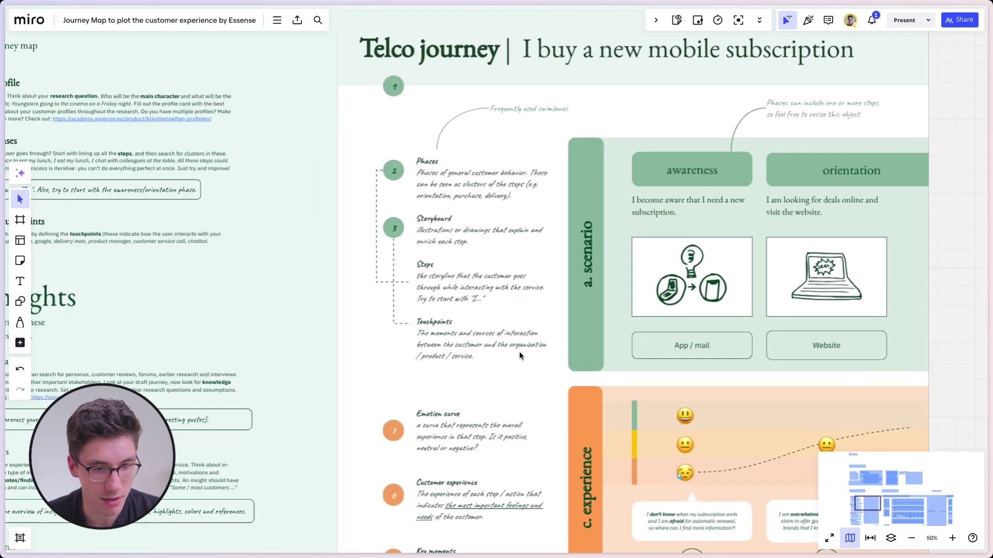
pyautogui.hscroll(3, 542, 337)
pyautogui.moveTo(714, 295); pyautogui.dragTo(458, 302)
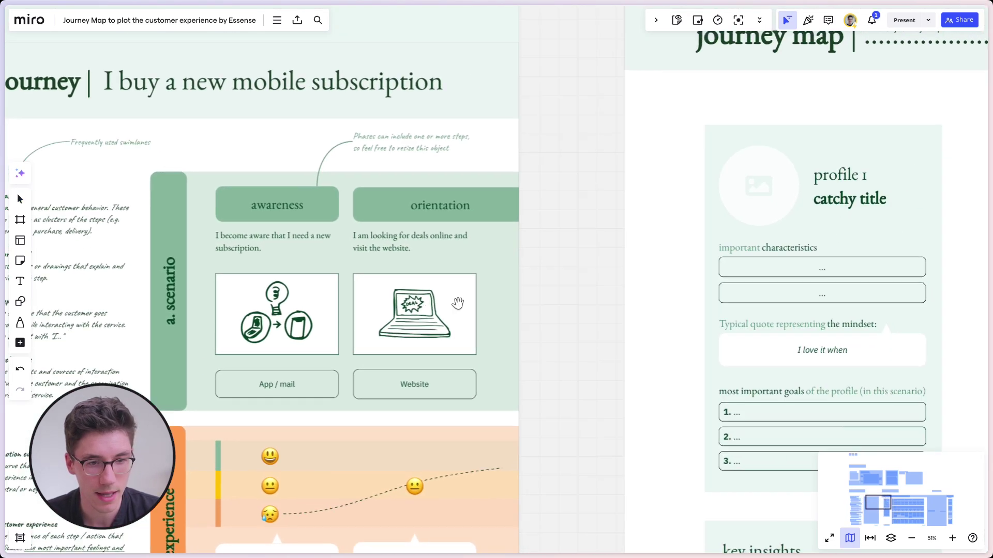
pyautogui.hscroll(10, 458, 302)
pyautogui.scroll(2, 408, 356)
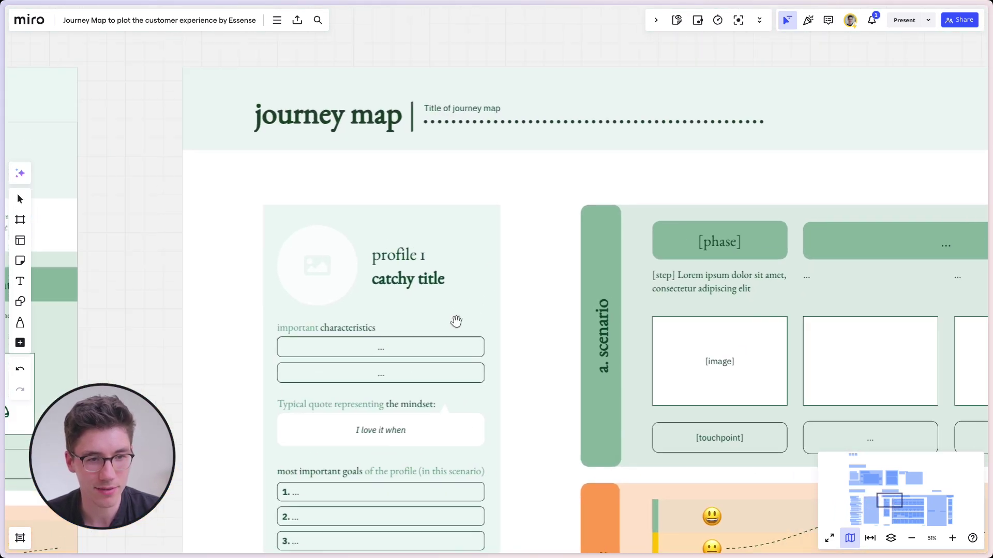
pyautogui.moveTo(456, 321); pyautogui.dragTo(394, 342)
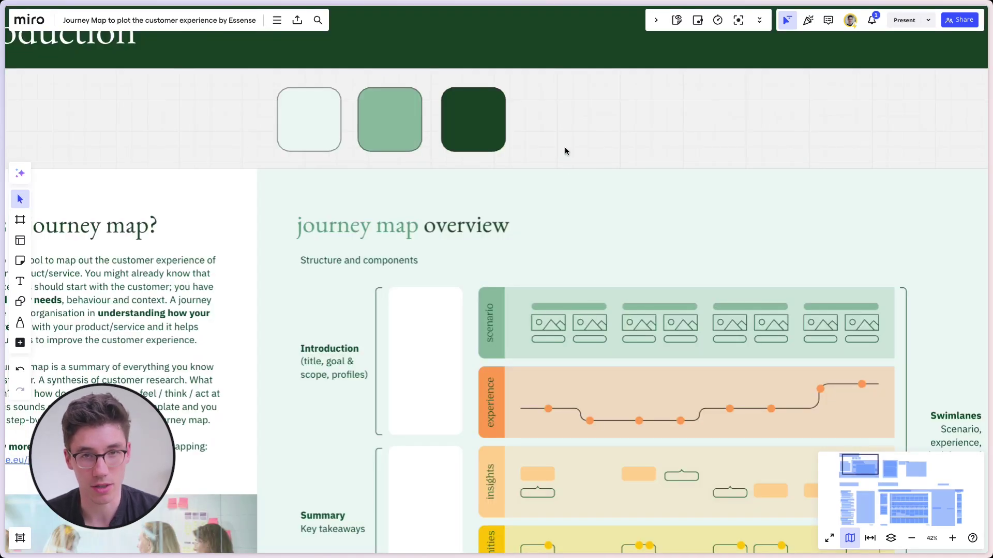
pyautogui.hscroll(-1, 576, 147)
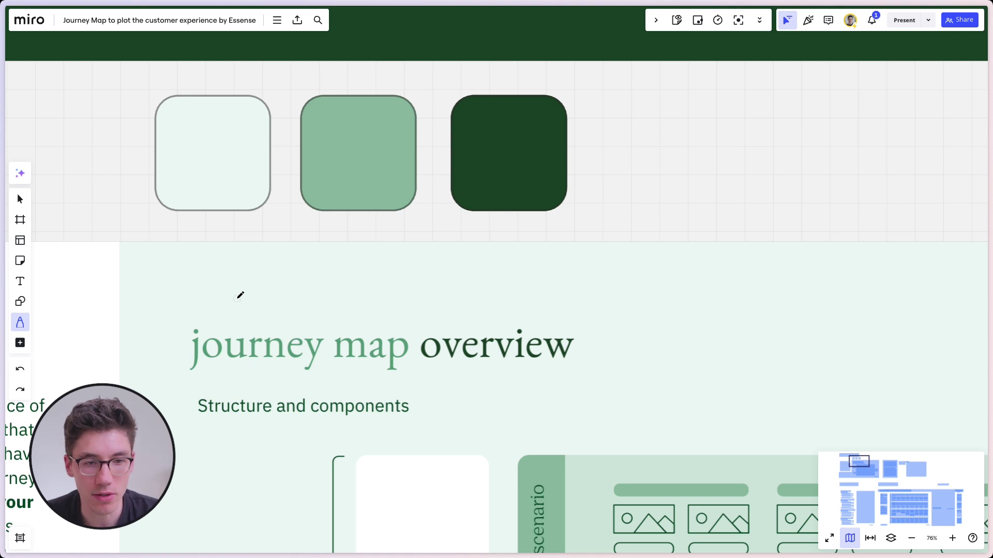
# Draw red arrows up into the lightest, middle and dark green swatches.
pyautogui.moveTo(155, 304)
pyautogui.mouseDown()
pyautogui.moveTo(151, 261)
pyautogui.moveTo(195, 179)
pyautogui.mouseUp()
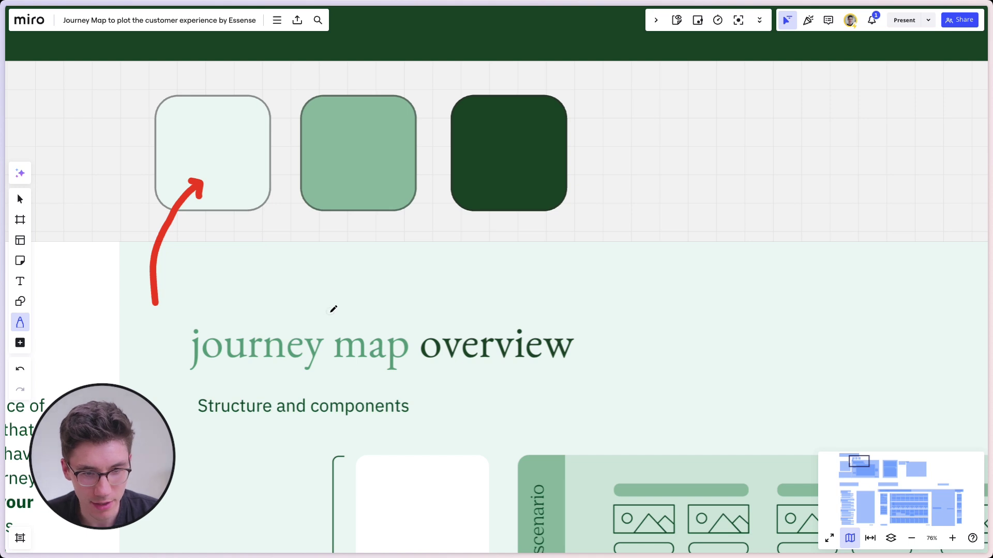
pyautogui.moveTo(307, 331)
pyautogui.mouseDown()
pyautogui.moveTo(316, 234)
pyautogui.moveTo(347, 168)
pyautogui.mouseUp()
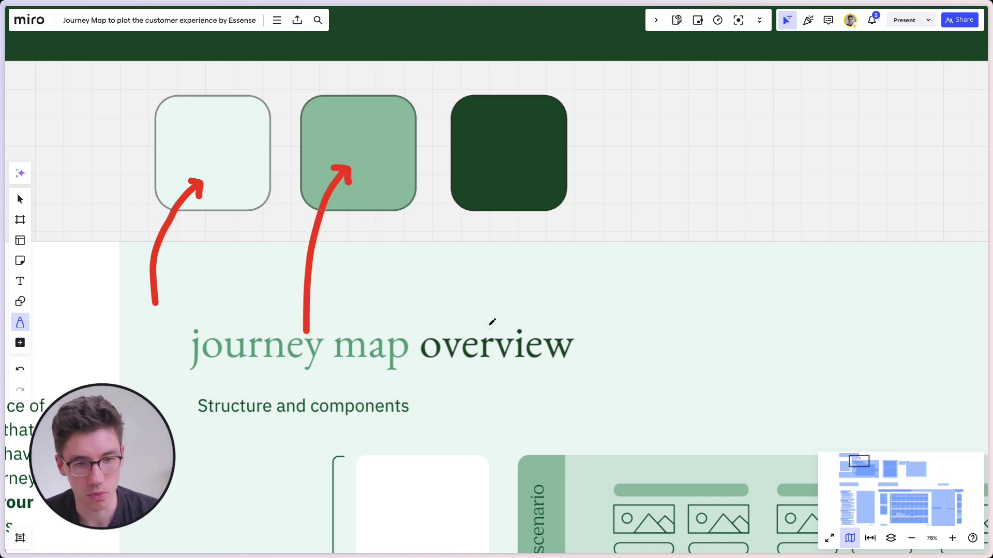
pyautogui.moveTo(492, 327)
pyautogui.mouseDown()
pyautogui.moveTo(513, 173)
pyautogui.moveTo(525, 188)
pyautogui.mouseUp()
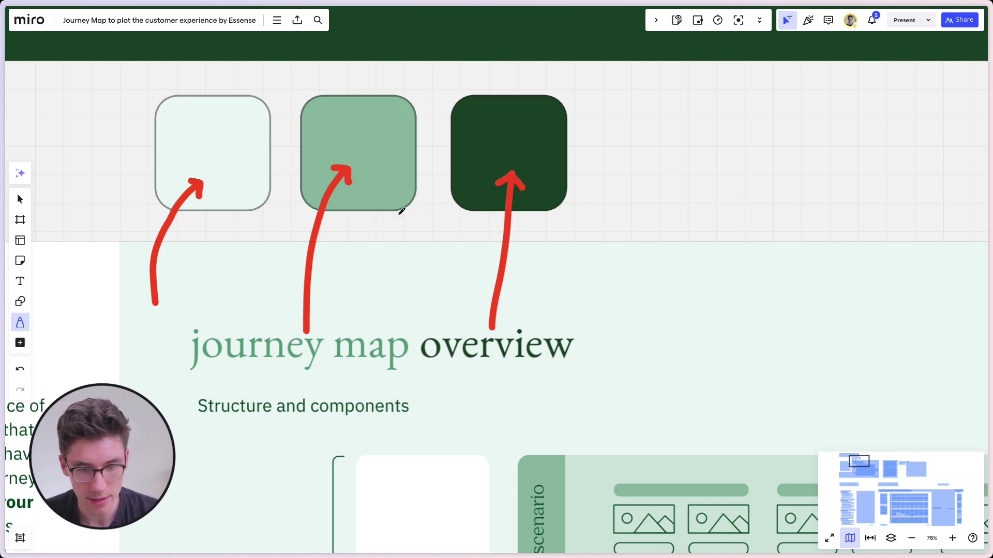
pyautogui.moveTo(385, 192)
pyautogui.mouseDown()
pyautogui.moveTo(442, 372)
pyautogui.moveTo(512, 445)
pyautogui.moveTo(500, 449)
pyautogui.mouseUp()
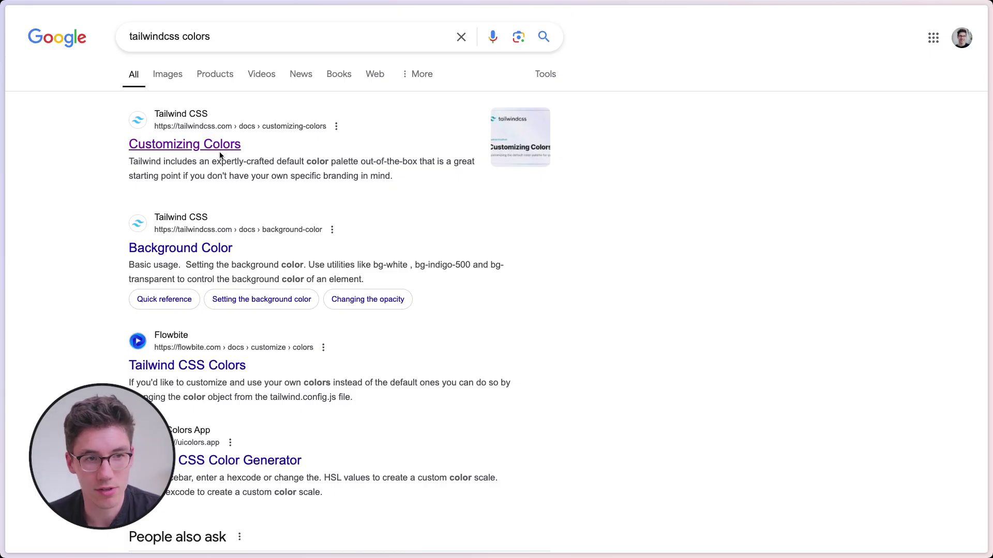
# Open Tailwind's Customizing Colors page and scroll through the palette from Slate to Amber.
pyautogui.click(221, 147)
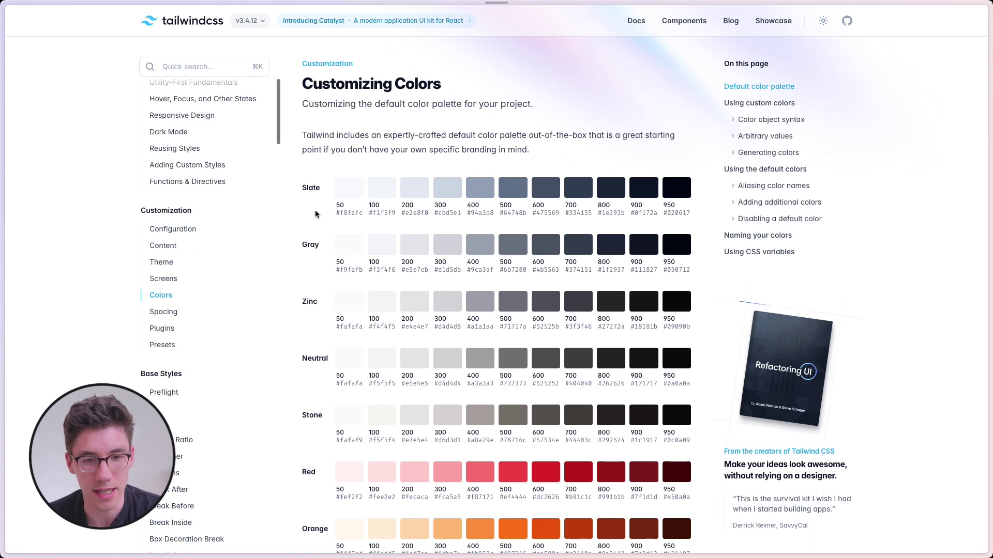
pyautogui.scroll(-1, 291, 216)
pyautogui.scroll(-3, 291, 216)
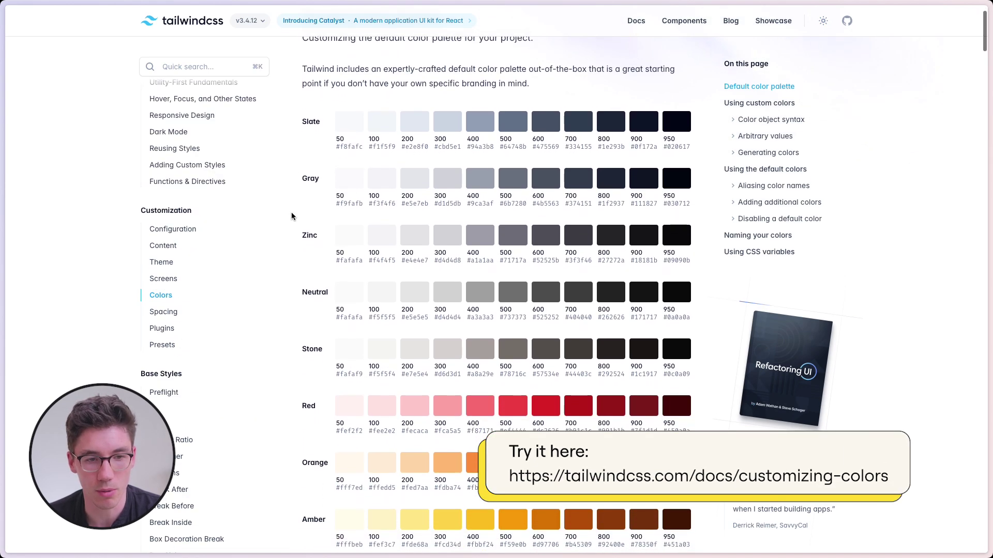
pyautogui.scroll(-3, 291, 216)
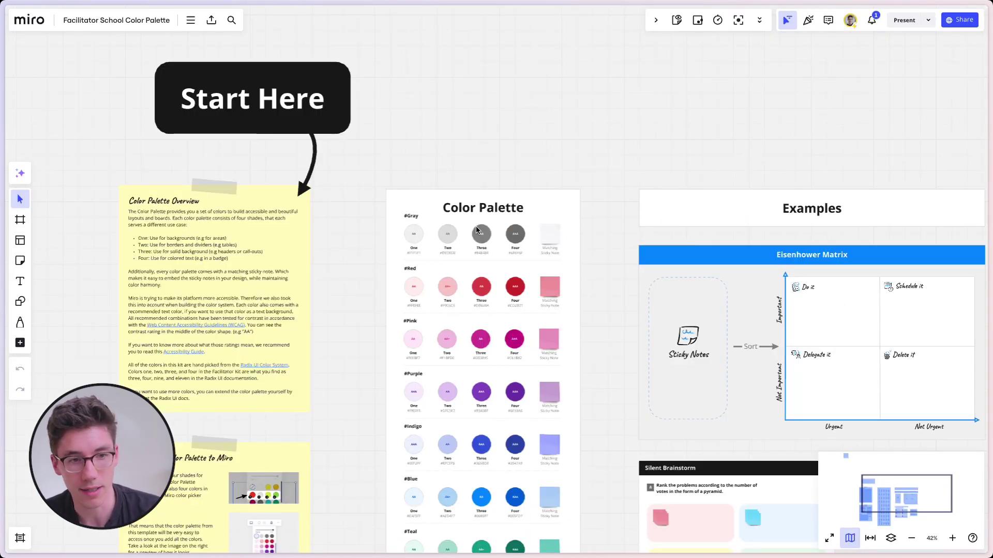
# Scroll down through the Color Palette swatch rows from Gray to Teal.
pyautogui.scroll(5, 471, 258)
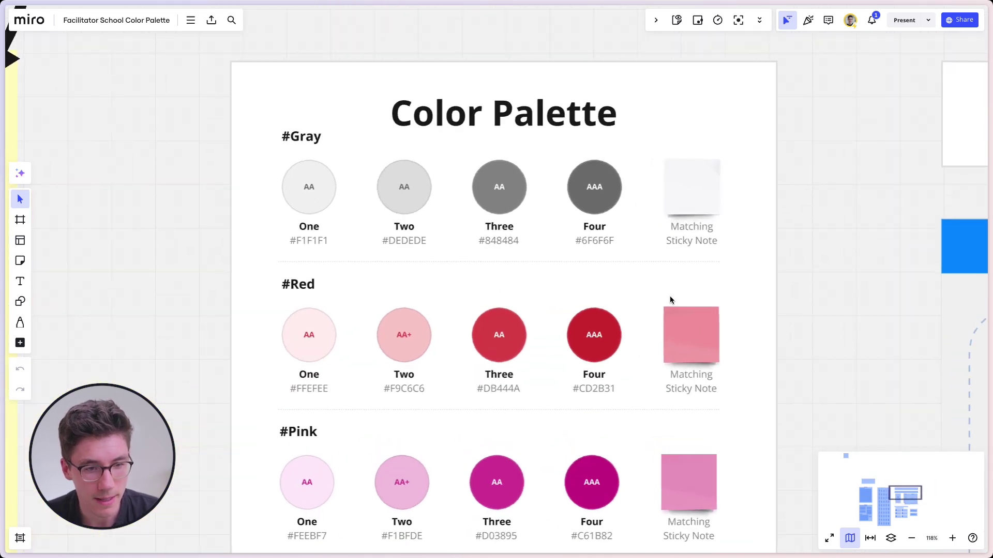
pyautogui.scroll(-3, 799, 321)
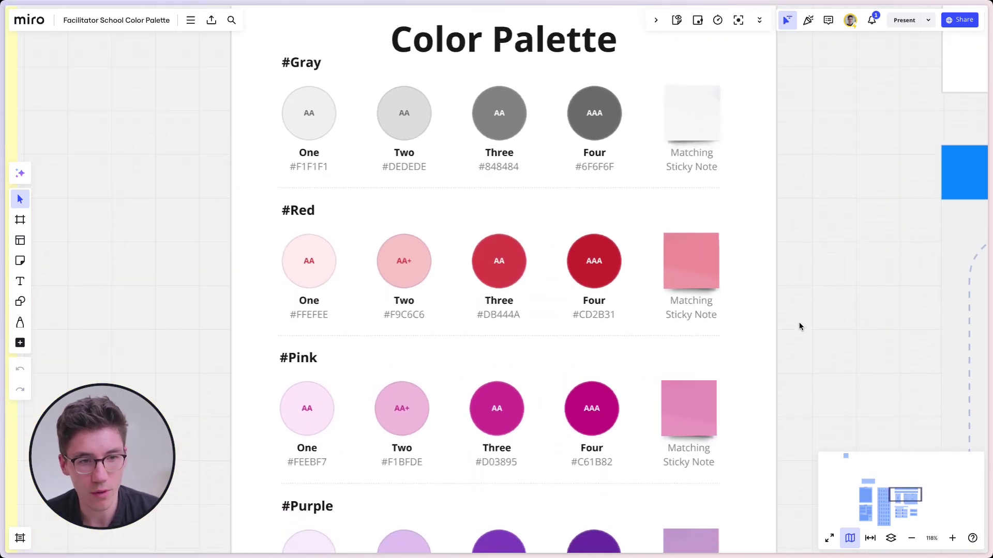
pyautogui.scroll(-4, 798, 326)
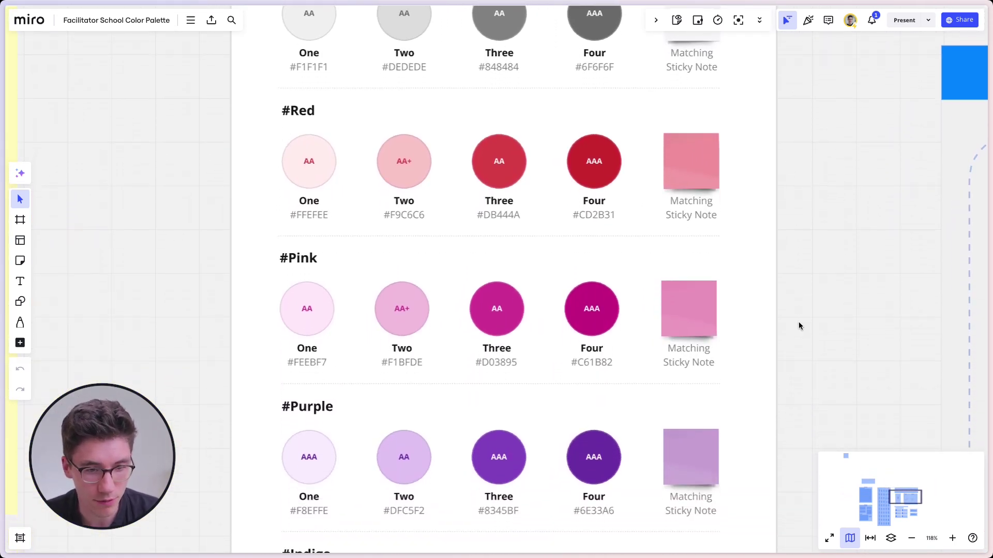
pyautogui.scroll(-3, 799, 325)
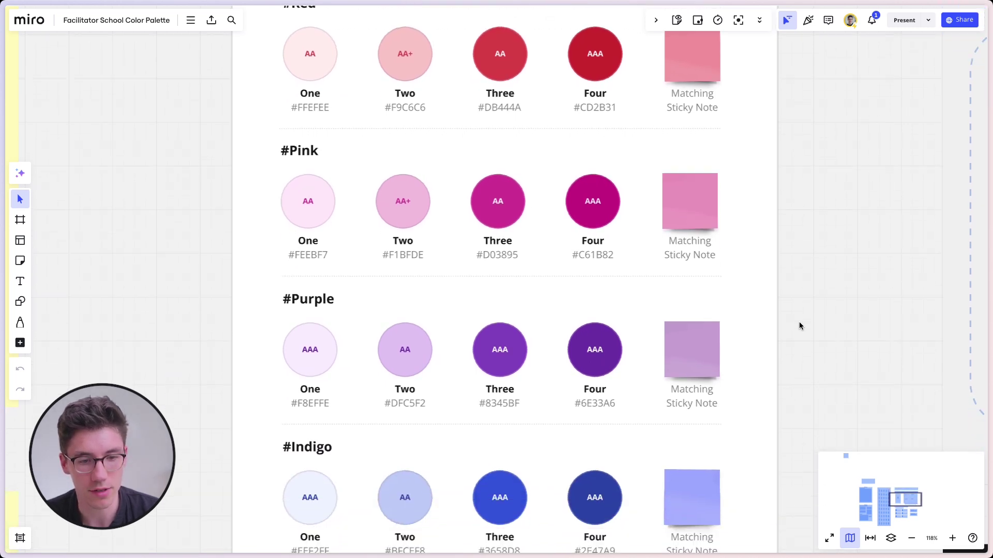
pyautogui.scroll(-4, 799, 326)
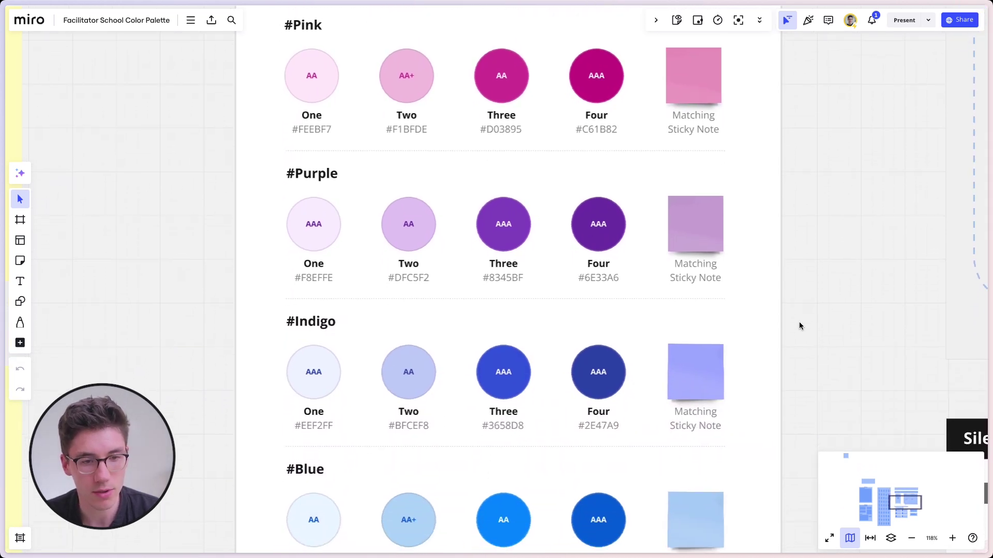
pyautogui.scroll(-5, 799, 326)
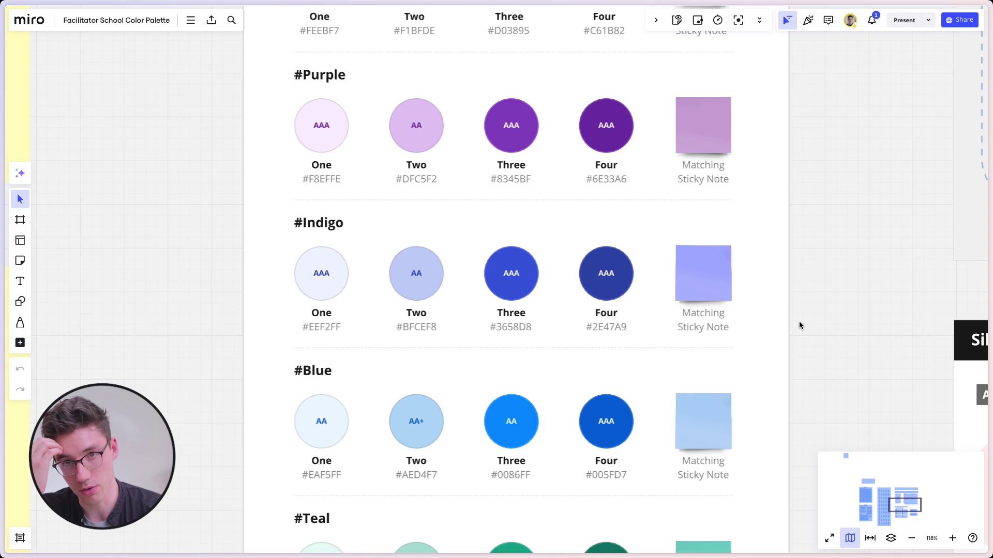
pyautogui.scroll(-6, 799, 325)
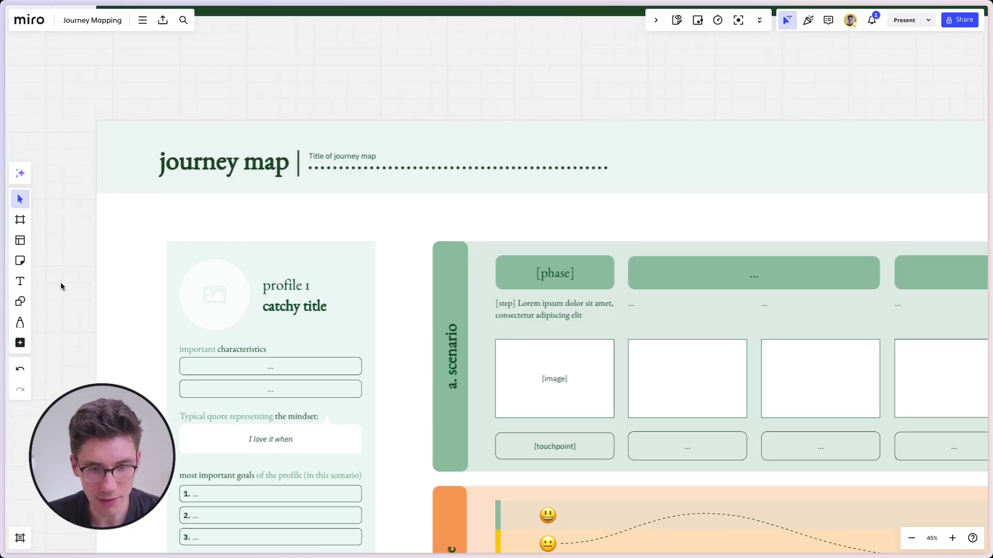
# Draw two pink rectangles beside the journey map's profile column.
pyautogui.press('p')
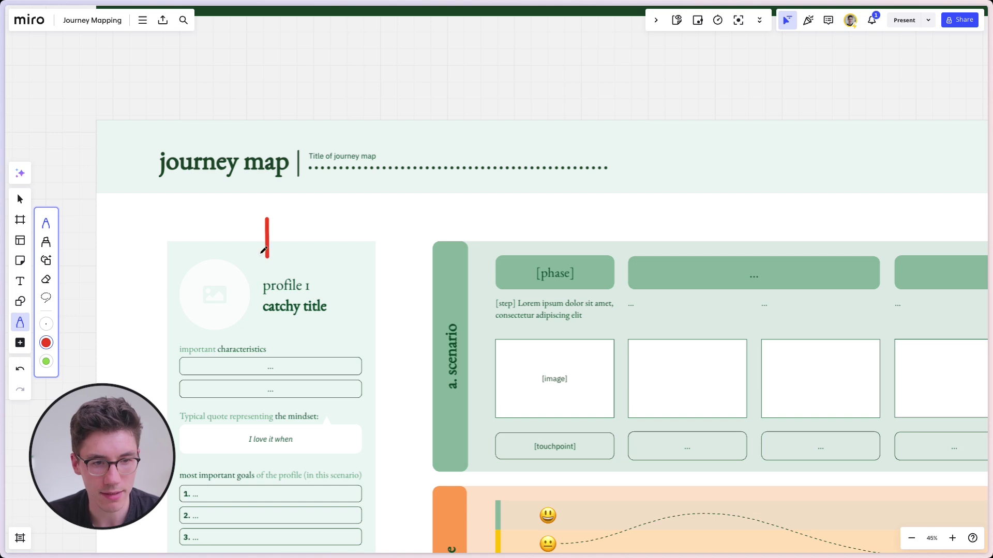
pyautogui.press('s')
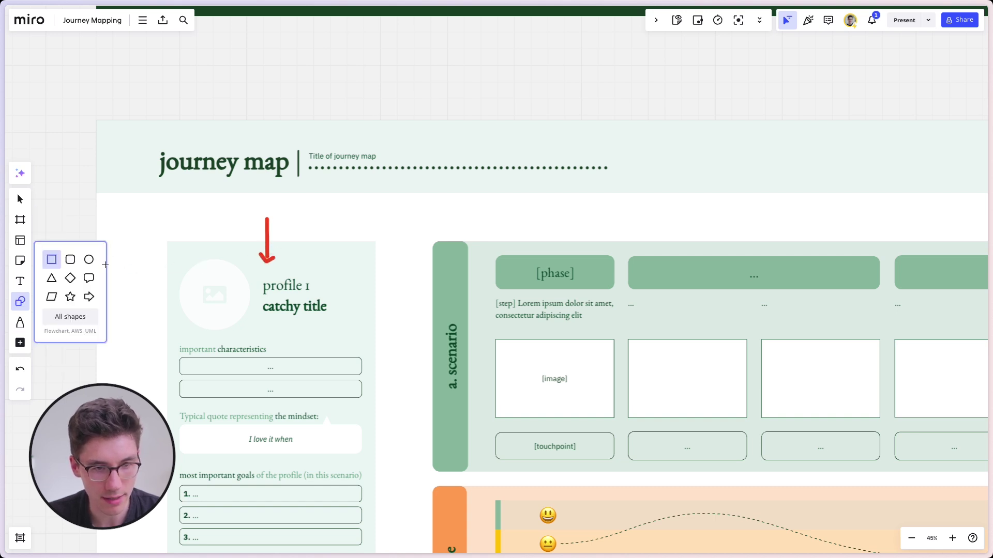
pyautogui.moveTo(99, 235); pyautogui.dragTo(408, 289)
pyautogui.click(399, 326)
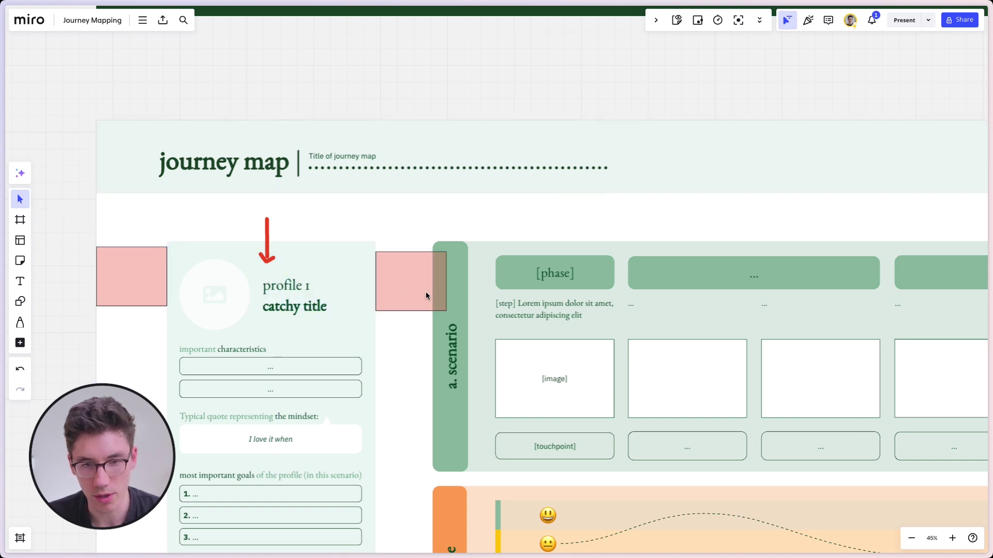
pyautogui.moveTo(440, 329); pyautogui.dragTo(451, 339)
# Delete the left pink box and select the red arrow above profile 1.
pyautogui.scroll(-3, 405, 308)
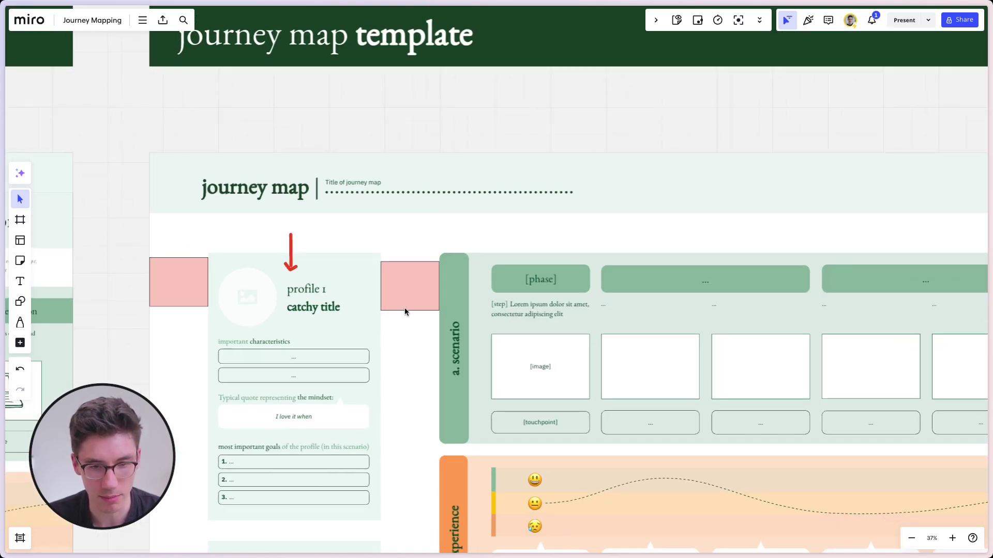
pyautogui.click(407, 295)
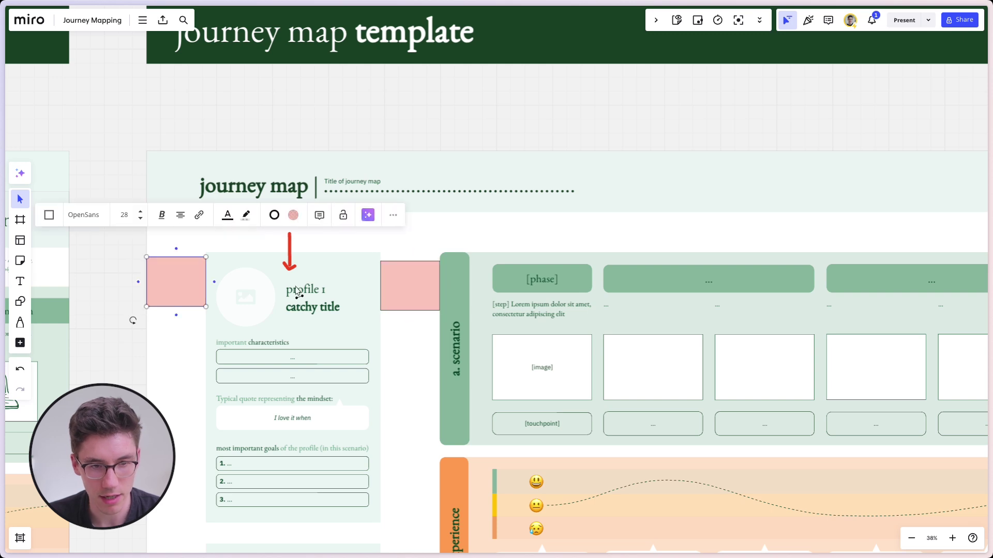
pyautogui.press('Delete')
pyautogui.scroll(-2, 409, 325)
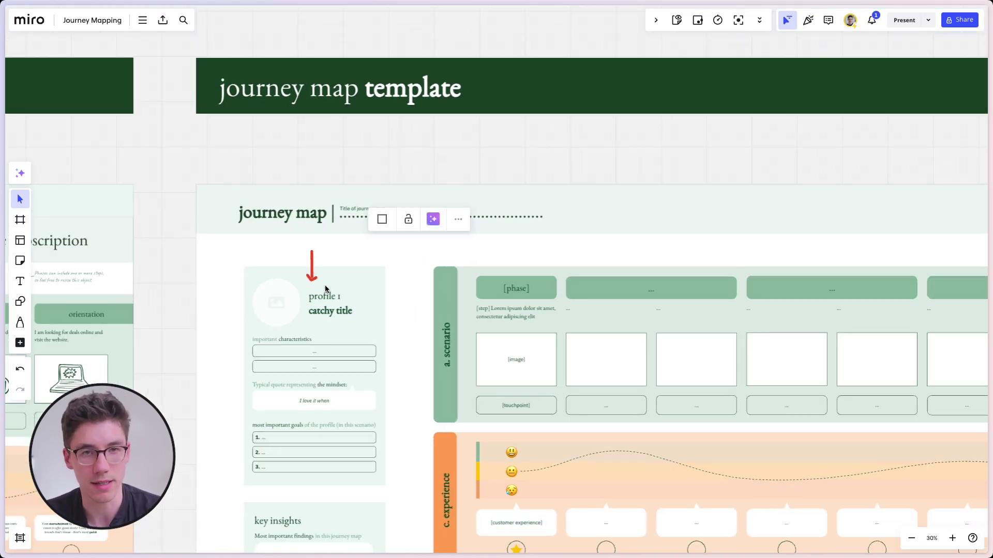
pyautogui.click(311, 264)
# Delete the red arrow above profile 1 and clear the frame selection.
pyautogui.press('Delete')
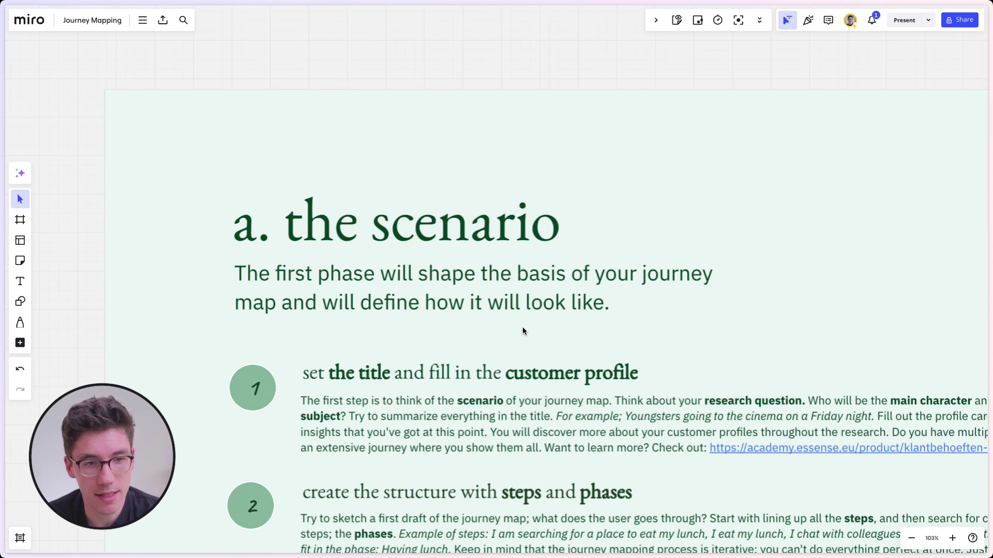
pyautogui.click(482, 340)
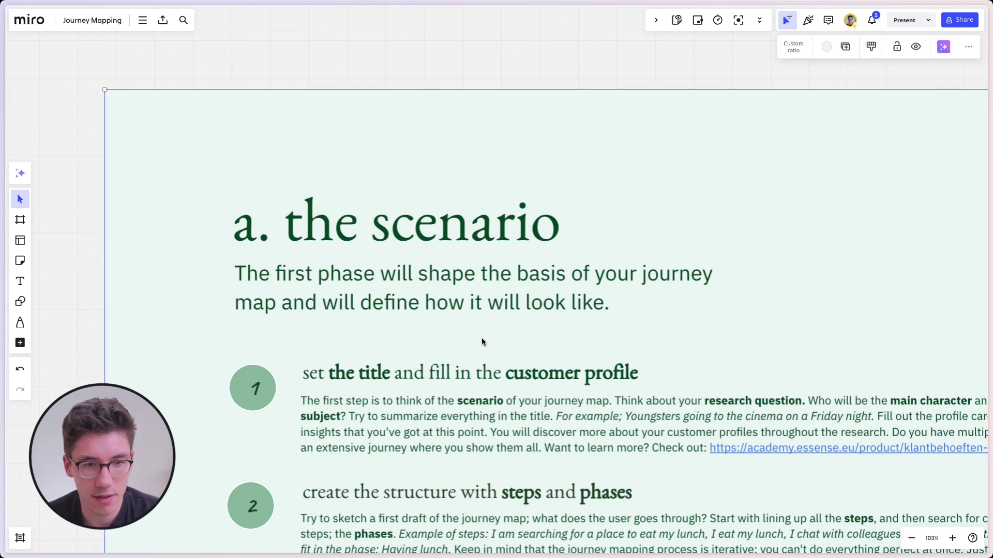
pyautogui.press('Escape')
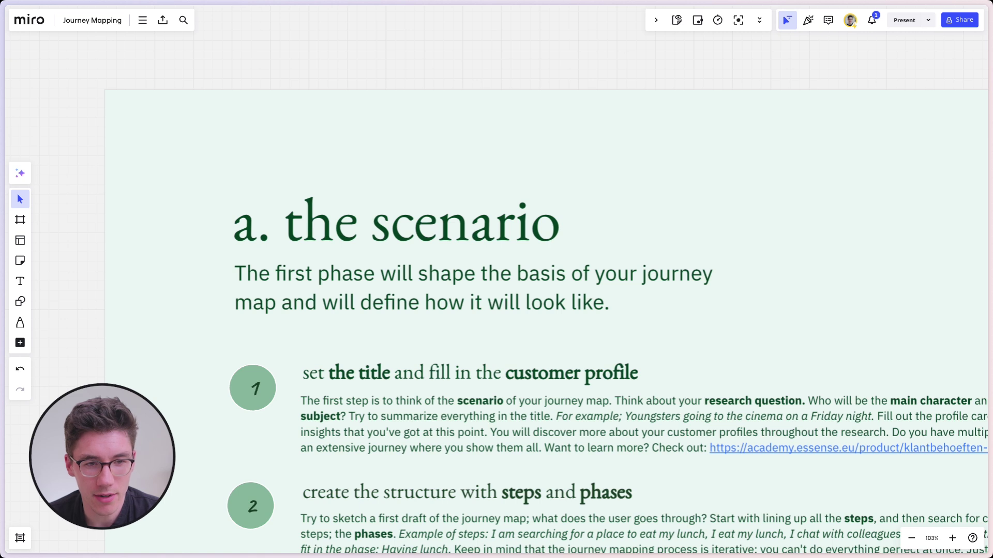
pyautogui.press('p')
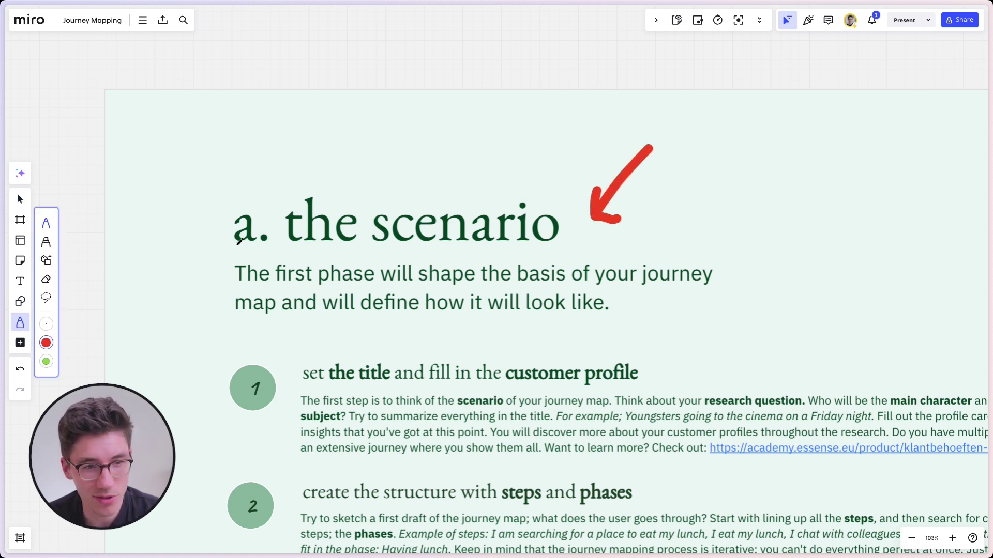
pyautogui.press('v')
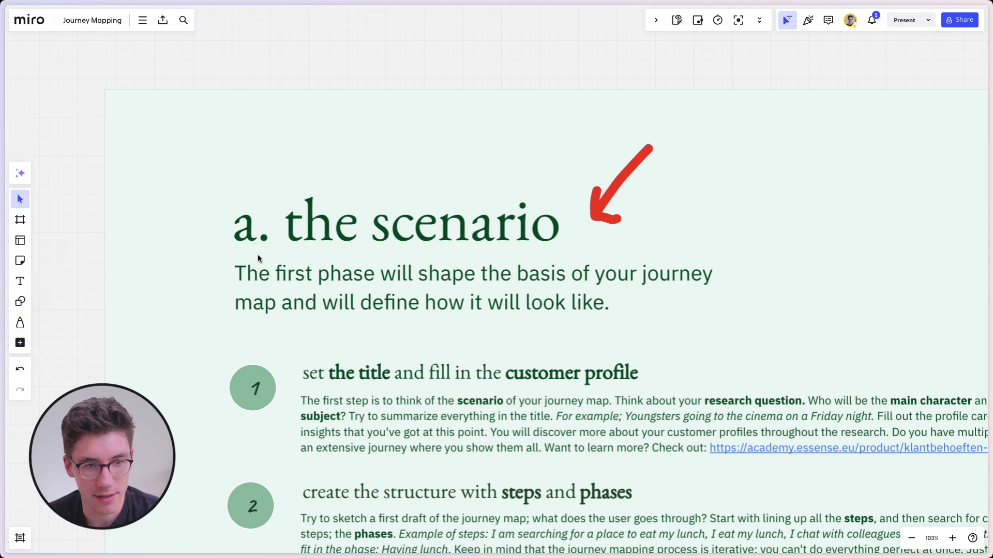
# Connect the scenario title to the EB Garamond sample and the paragraph to IBM Plex Sans.
pyautogui.moveTo(186, 257); pyautogui.dragTo(533, 257)
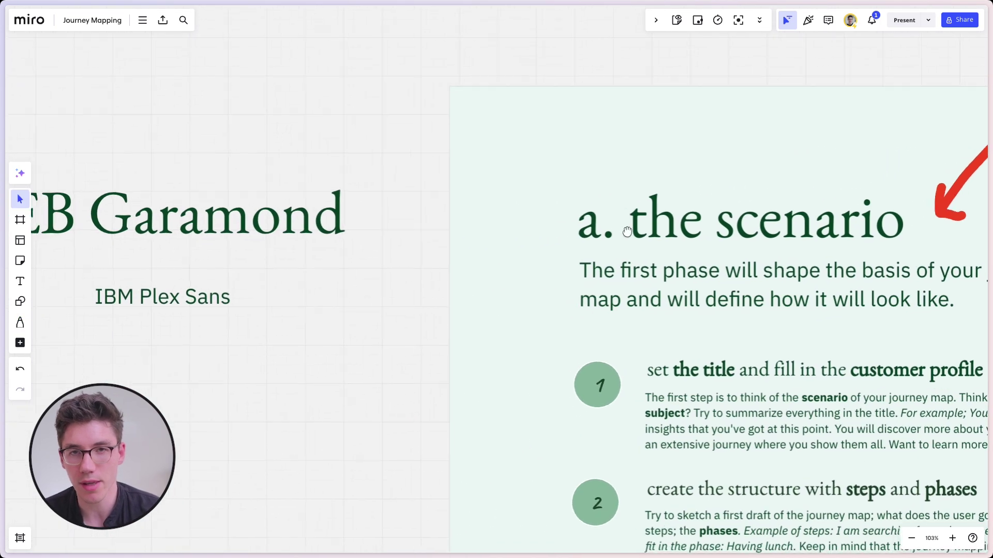
pyautogui.click(582, 228)
pyautogui.moveTo(569, 214); pyautogui.dragTo(362, 209)
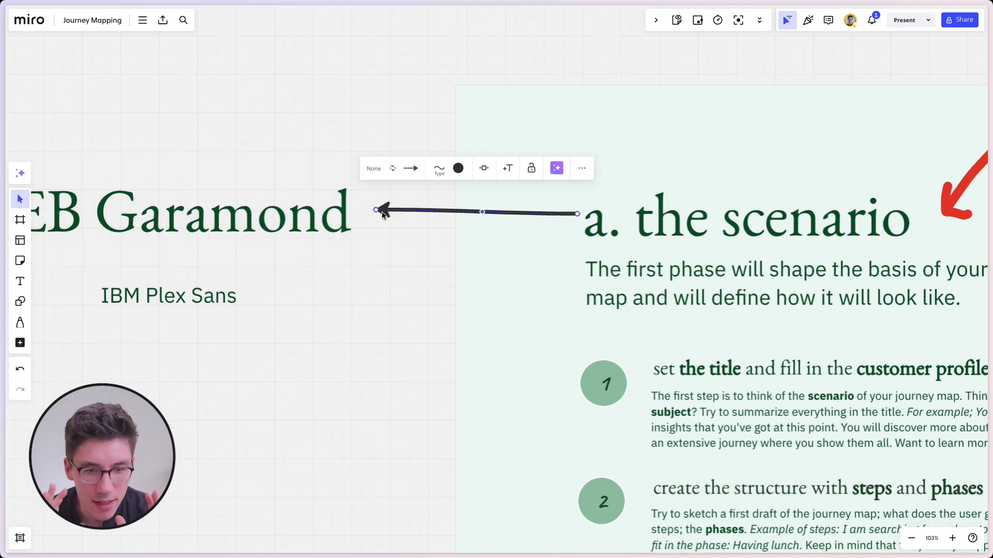
pyautogui.click(510, 284)
pyautogui.click(577, 288)
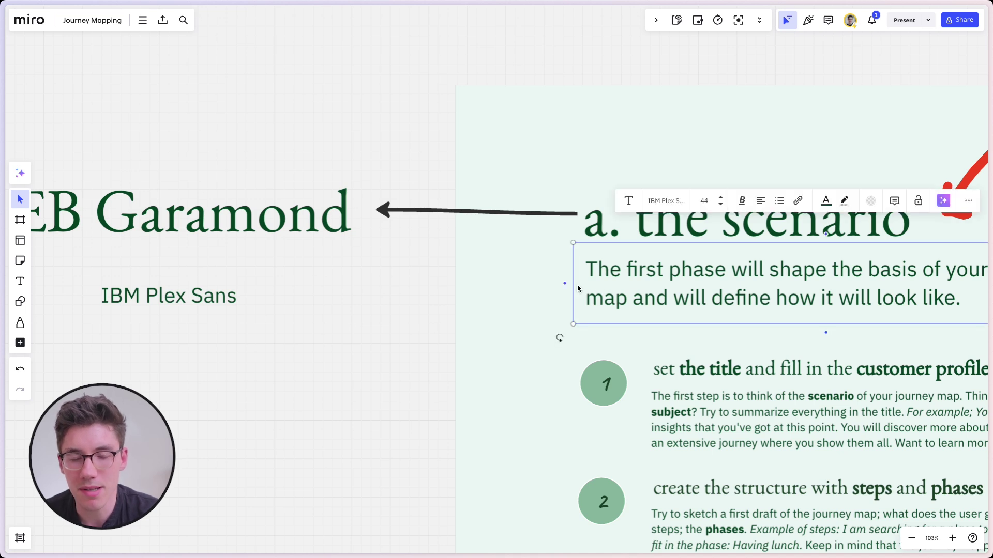
pyautogui.moveTo(568, 287); pyautogui.dragTo(269, 294)
# Move both font samples to the right, closer to the scenario frame.
pyautogui.click(267, 323)
pyautogui.keyDown('shift'); pyautogui.click(207, 212); pyautogui.keyUp('shift')
pyautogui.moveTo(206, 212); pyautogui.dragTo(311, 211)
pyautogui.click(466, 343)
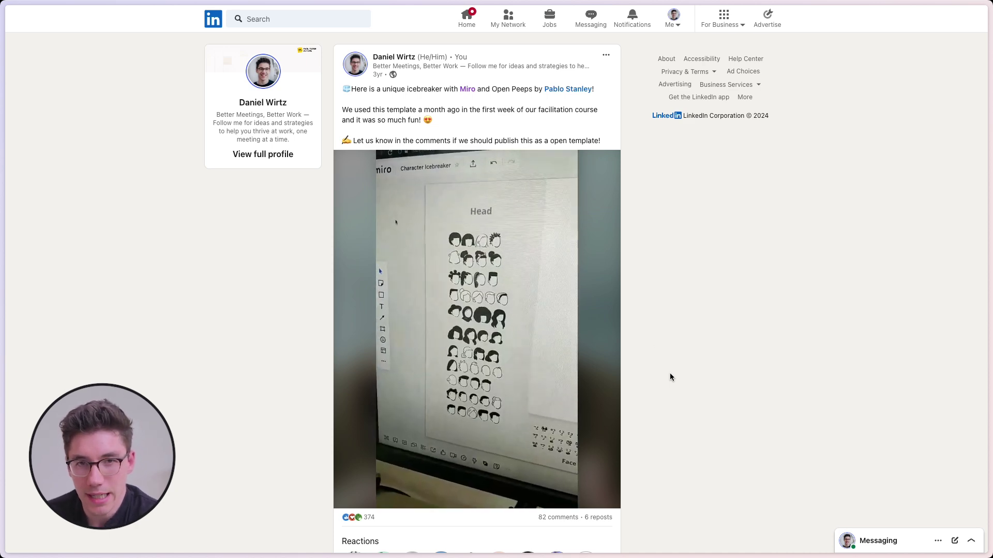
# Highlight the post's line asking whether to publish the template, then scroll through the comments.
pyautogui.moveTo(604, 141); pyautogui.dragTo(353, 141)
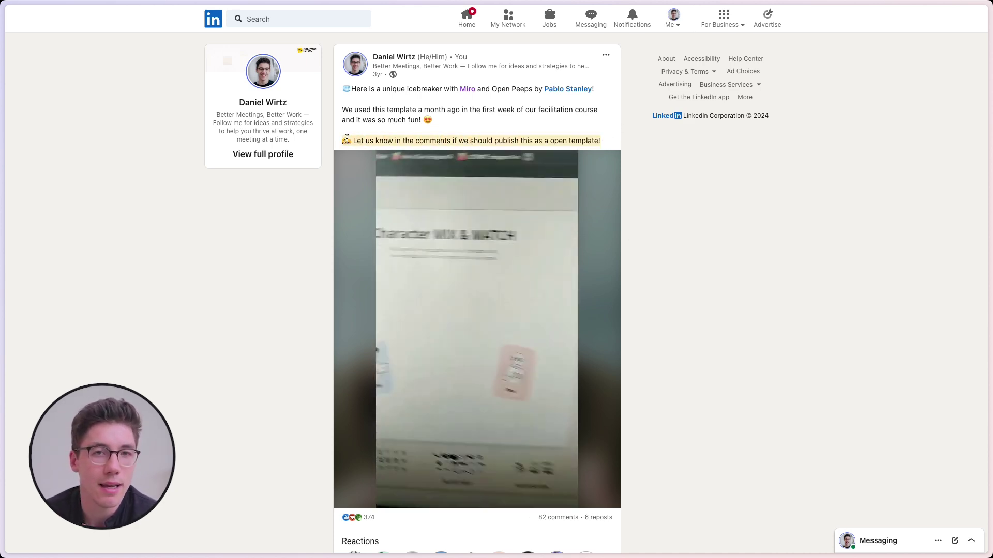
pyautogui.click(277, 262)
pyautogui.scroll(-5, 277, 263)
pyautogui.scroll(-5, 278, 263)
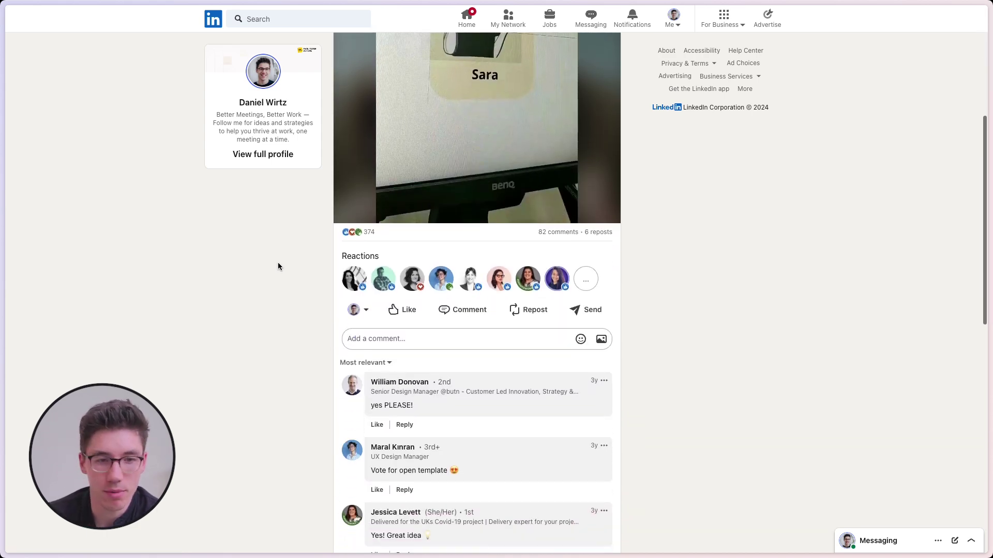
pyautogui.scroll(-2, 282, 263)
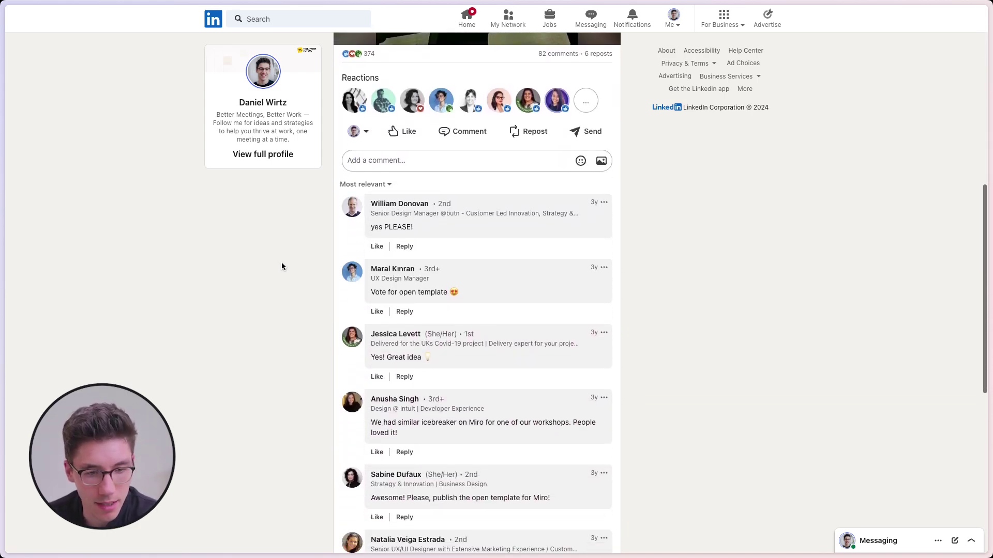
pyautogui.scroll(-3, 282, 264)
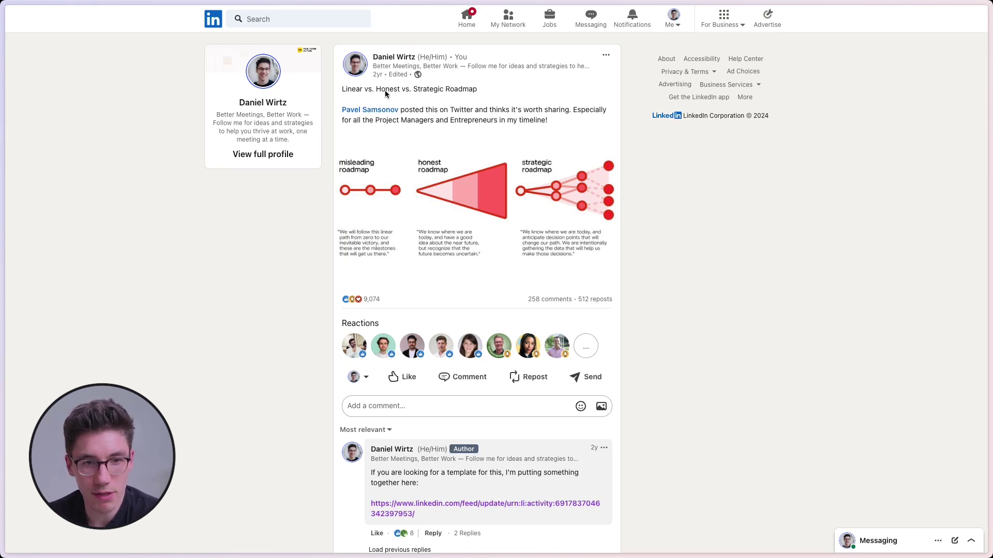
# Open the Cone Roadmap post from the author's comment and enlarge its image.
pyautogui.scroll(-3, 461, 197)
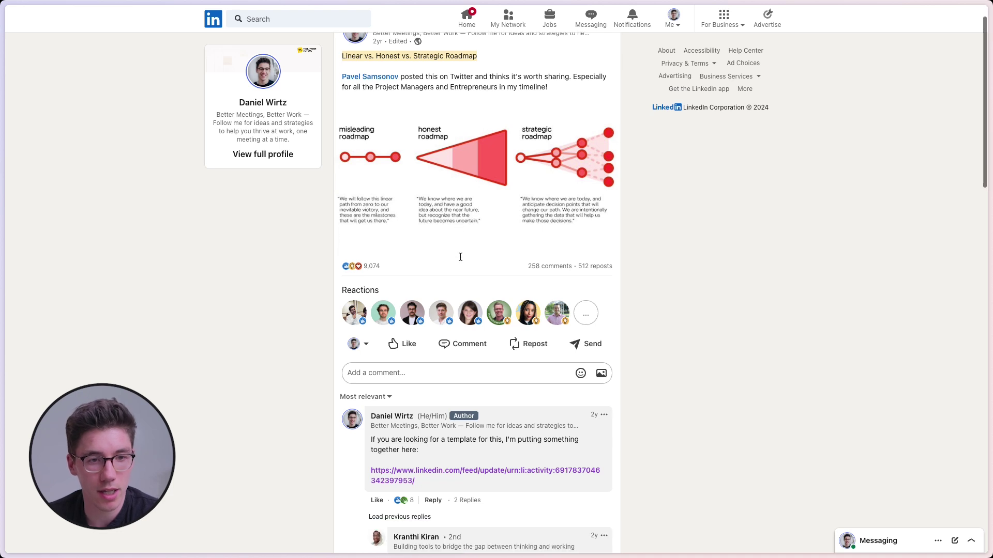
pyautogui.click(439, 420)
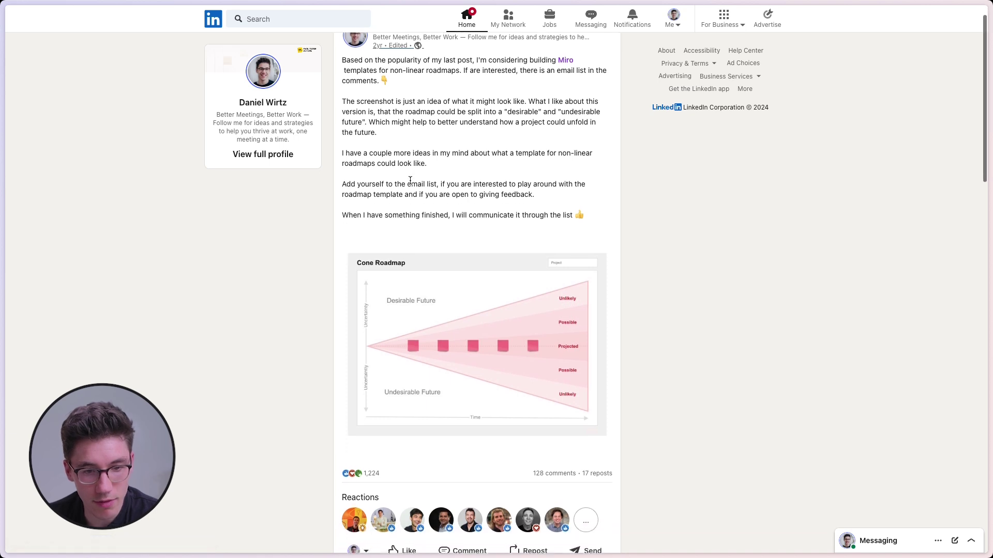
pyautogui.scroll(-2, 381, 335)
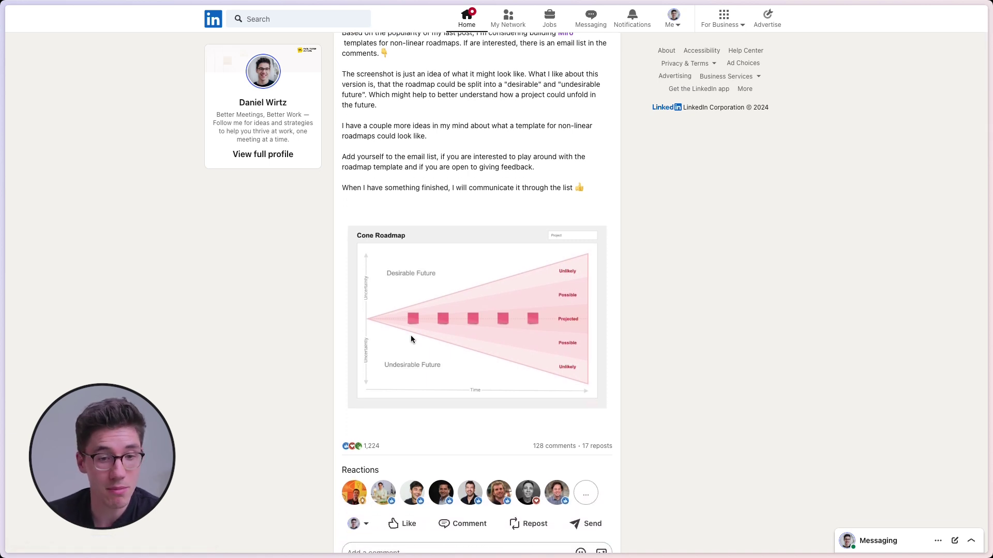
pyautogui.click(411, 337)
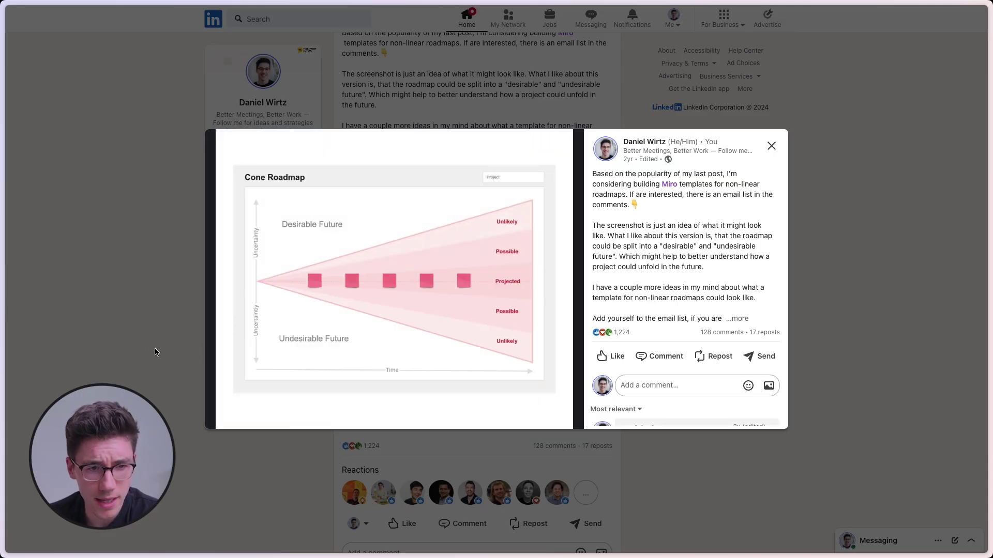
# Read the comments beside the image, close it, and scroll down through the post.
pyautogui.scroll(-5, 705, 353)
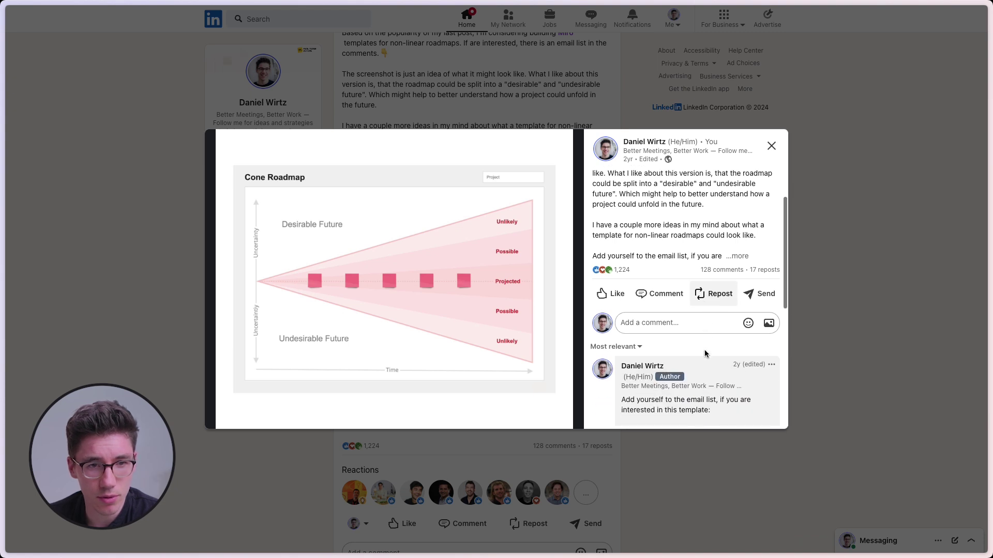
pyautogui.scroll(-3, 707, 282)
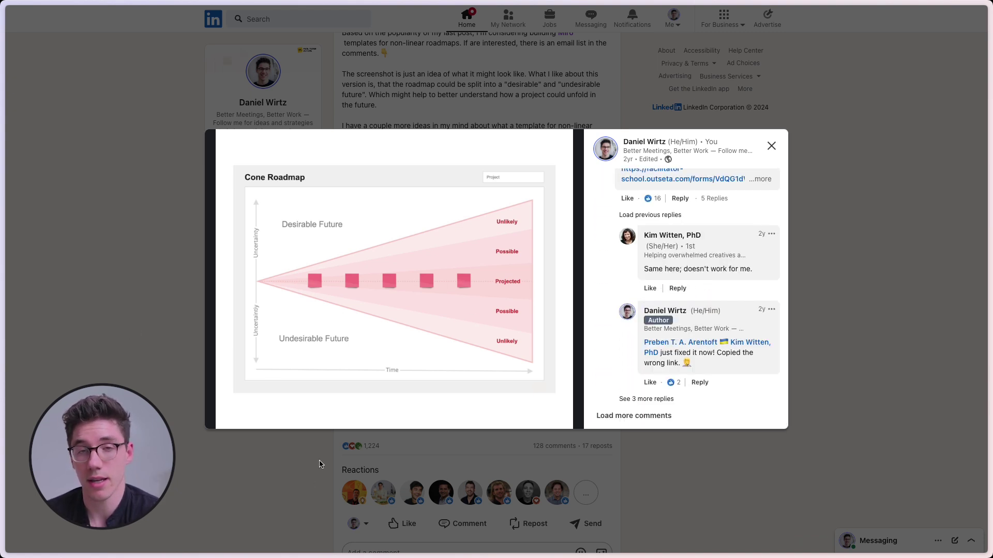
pyautogui.click(766, 149)
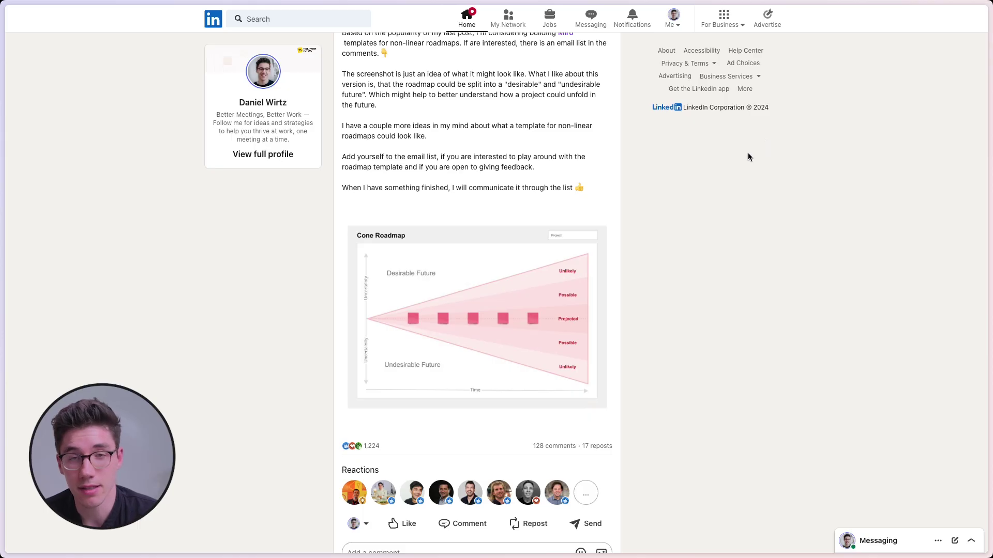
pyautogui.scroll(-2, 627, 312)
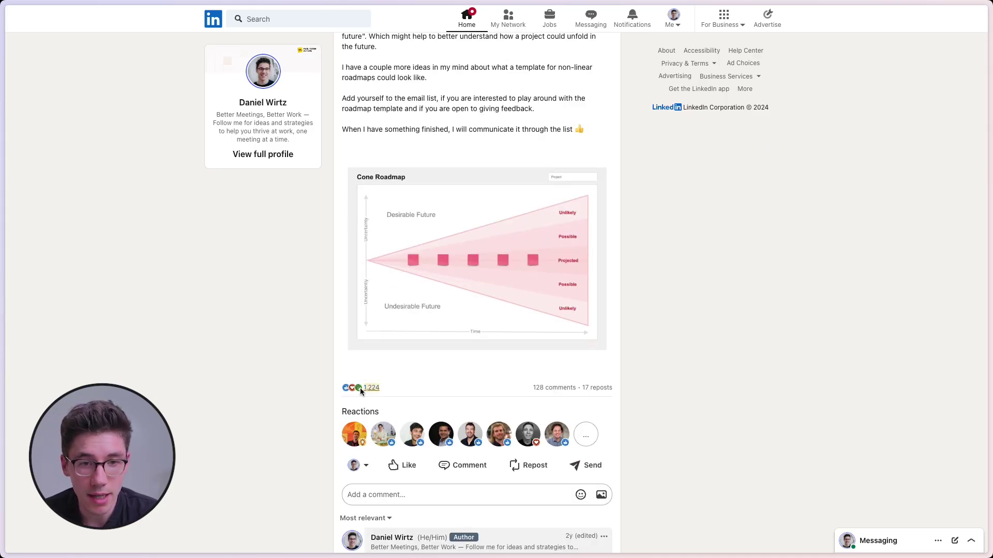
pyautogui.scroll(-1, 329, 411)
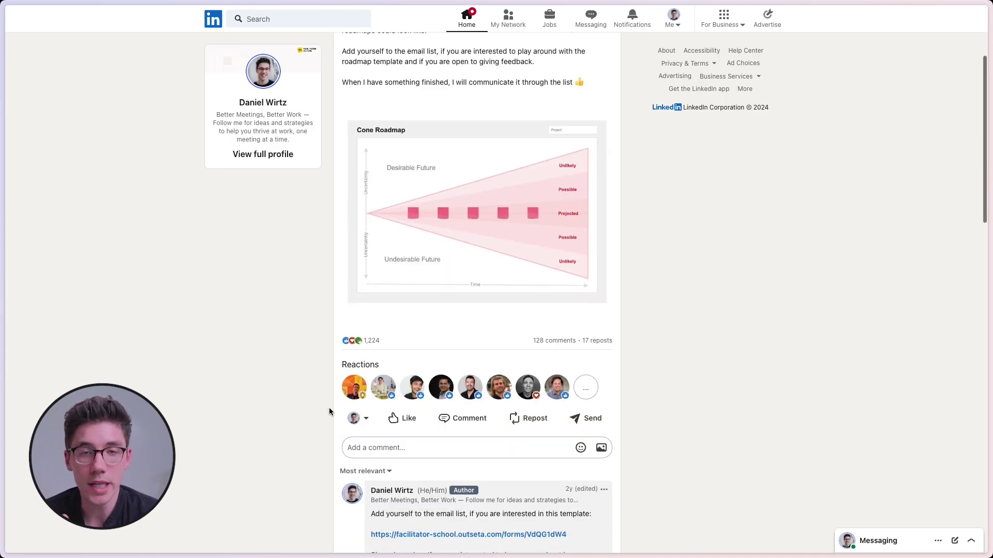
pyautogui.scroll(-2, 401, 398)
pyautogui.scroll(-7, 422, 402)
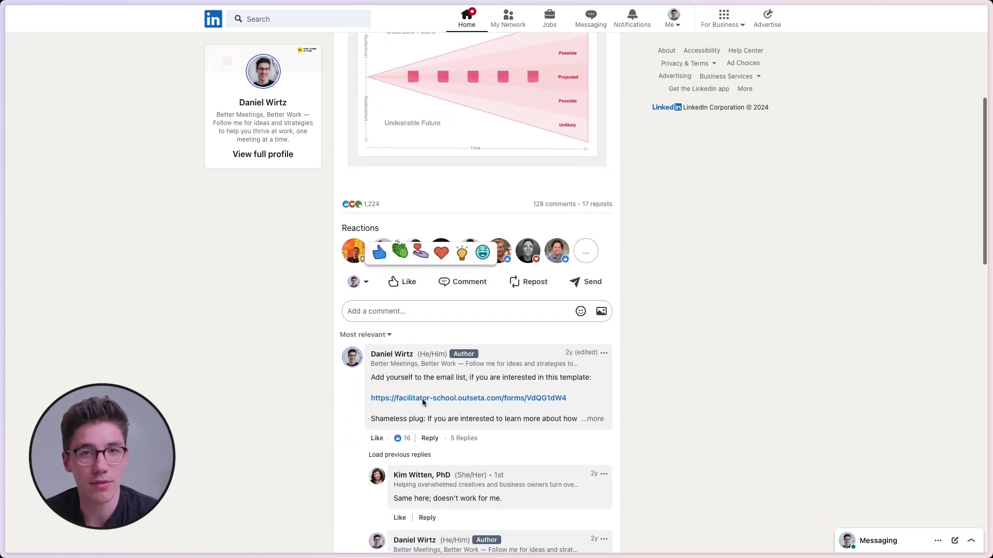
pyautogui.scroll(-4, 426, 405)
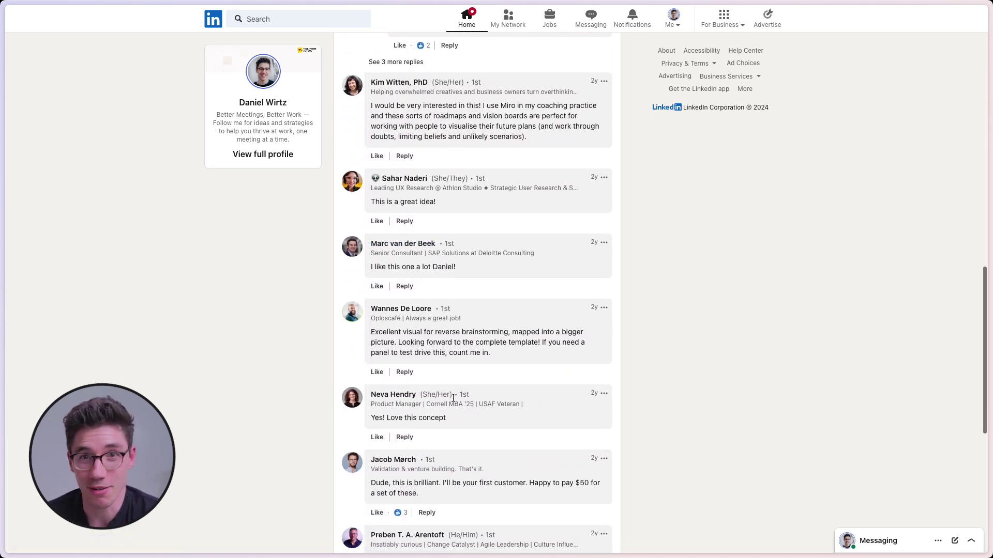
pyautogui.scroll(-3, 450, 401)
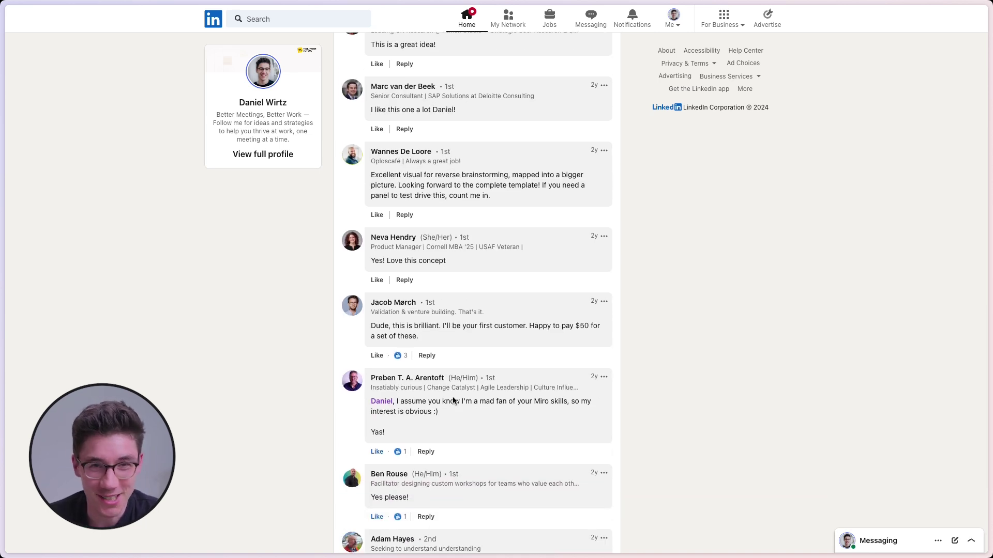
pyautogui.scroll(-4, 453, 401)
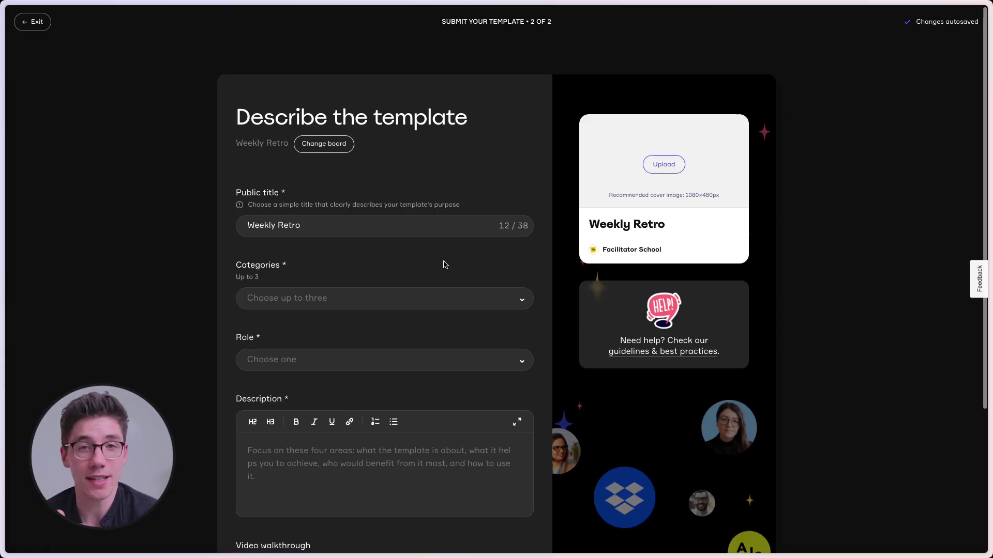
pyautogui.scroll(-3, 443, 264)
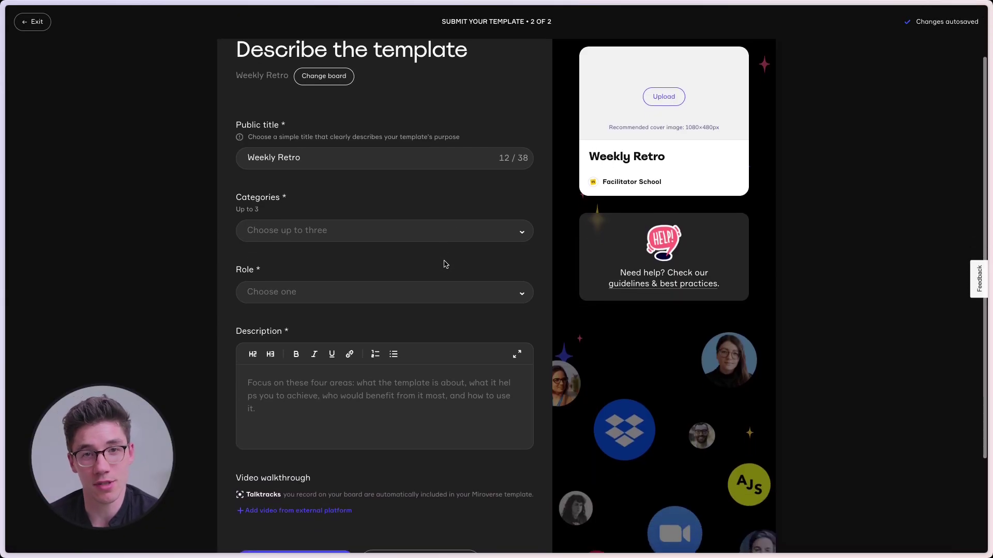
pyautogui.scroll(-2, 443, 264)
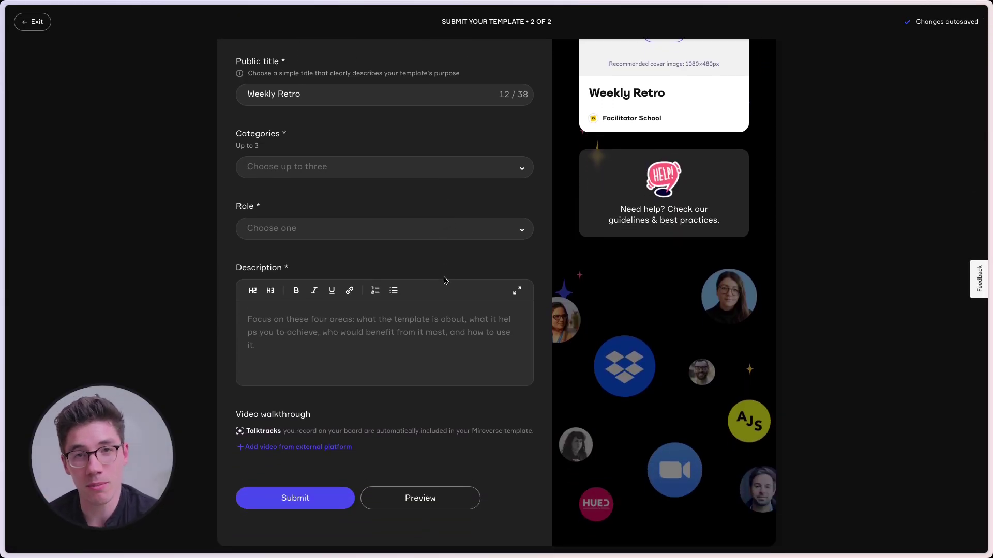
pyautogui.scroll(-2, 444, 281)
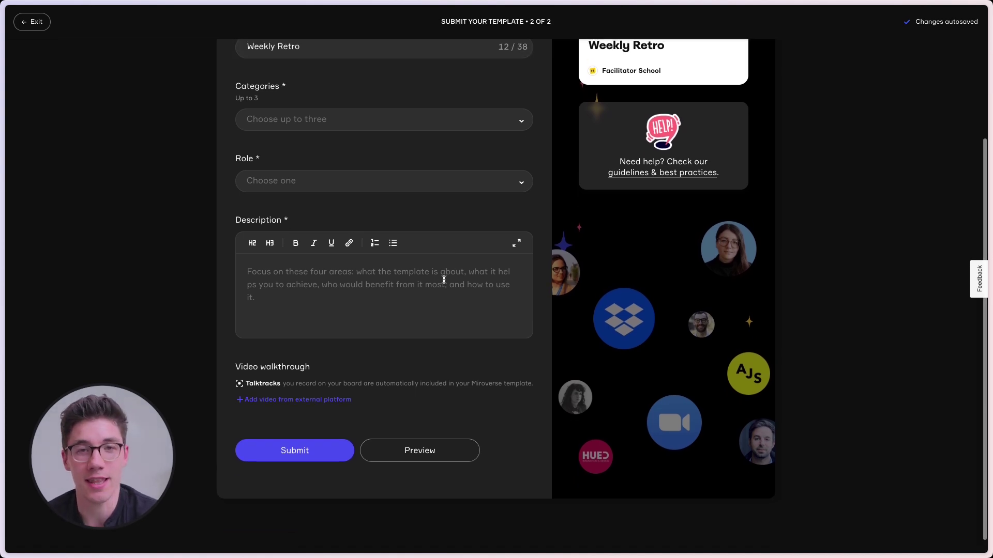
pyautogui.scroll(1, 444, 280)
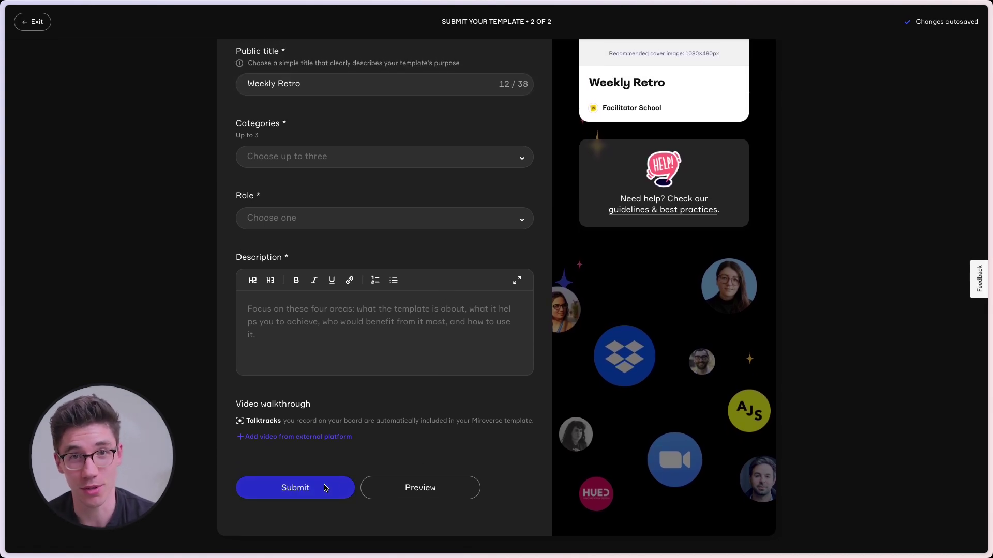